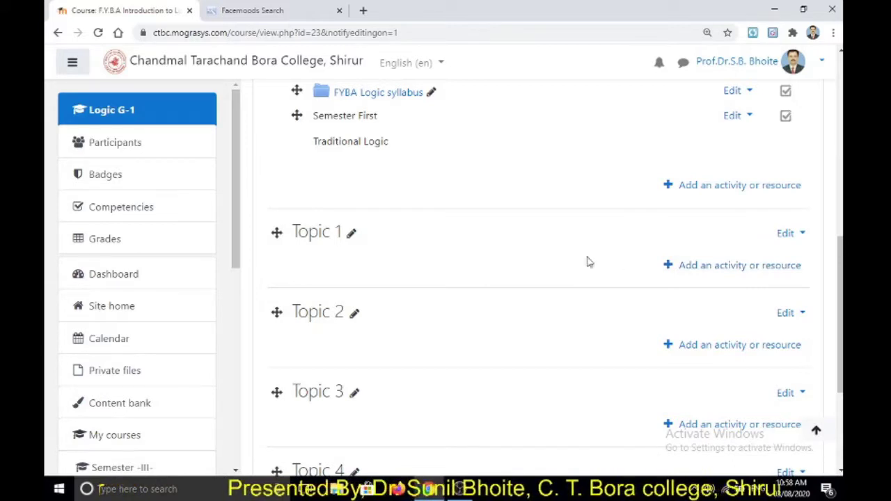
Open the settings of Topic 1 and give the section the custom name "Credit 1".
click(785, 236)
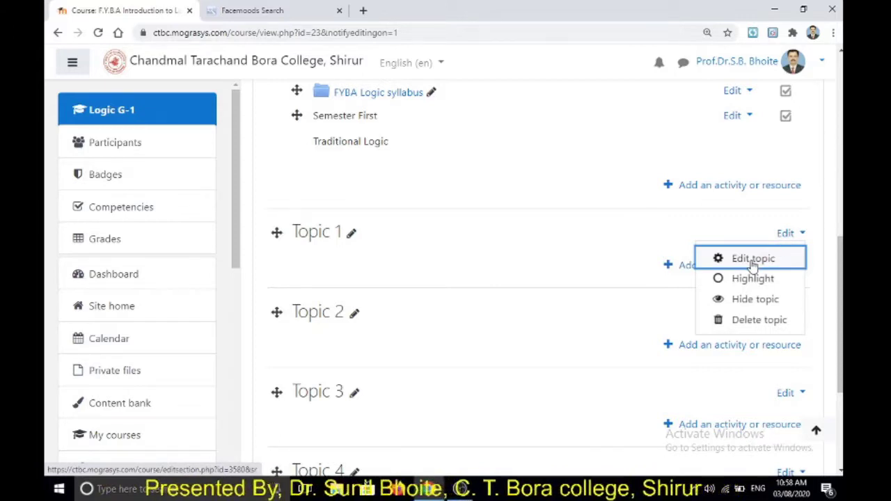
click(753, 259)
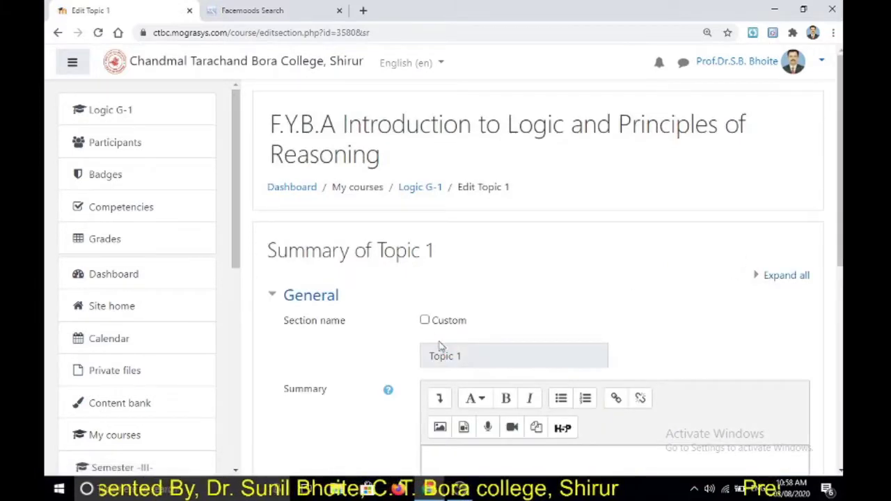
click(425, 320)
click(438, 355)
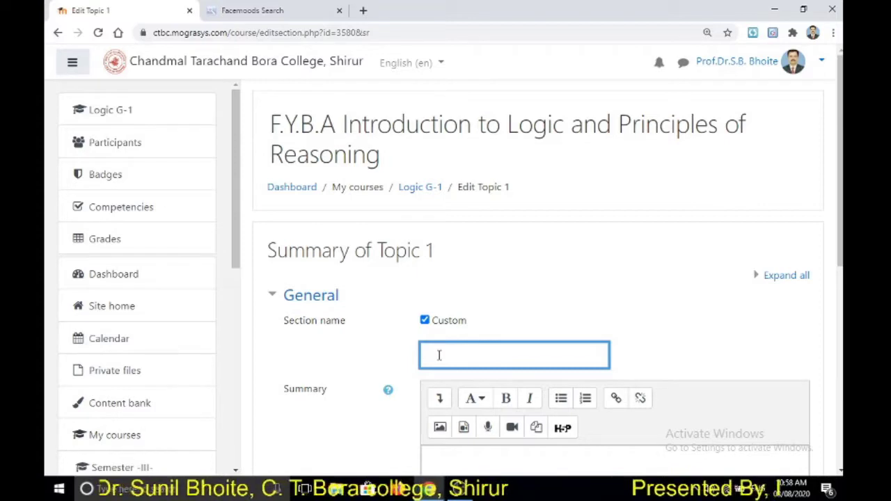
text(Ct)
key(BackSpace)
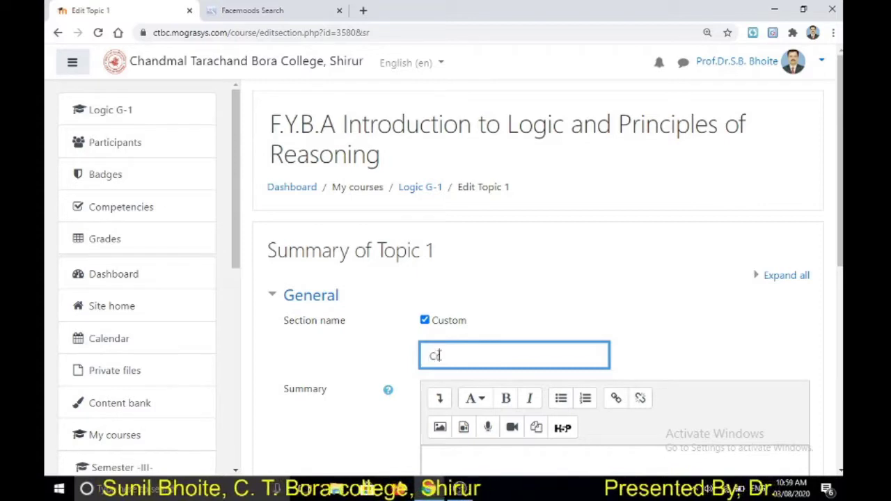
text(tbedit)
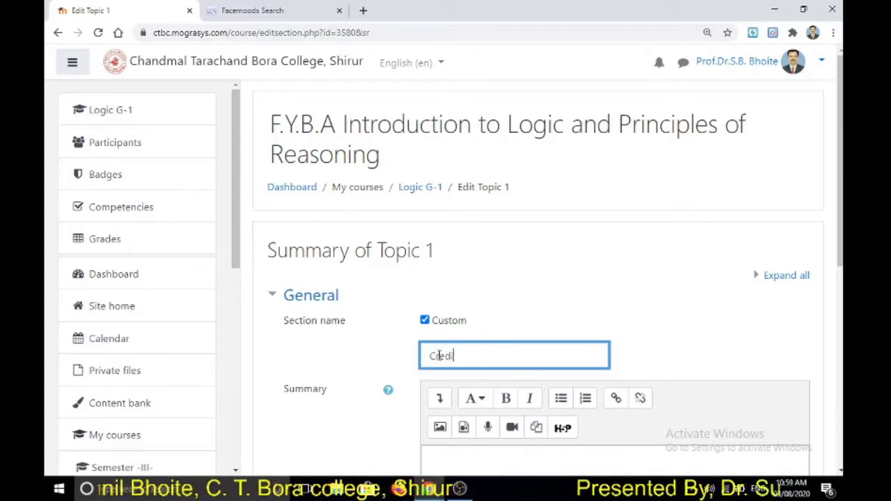
text( 1)
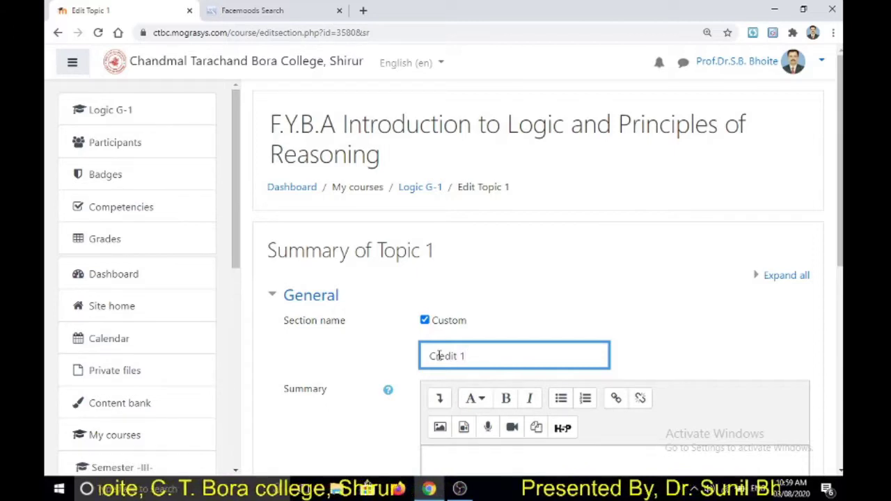
Enter "Introduction to logic" as the summary of the section and save the changes.
scroll(439, 356, down, 1)
scroll(439, 356, down, 1)
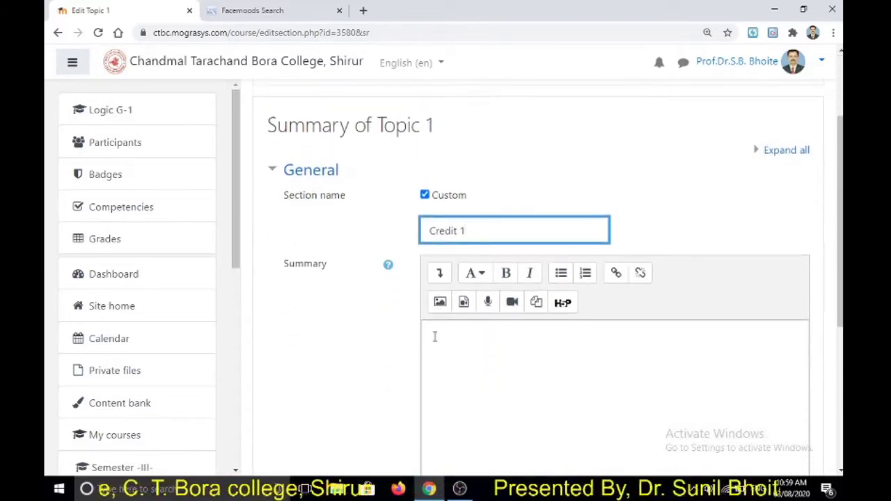
click(434, 336)
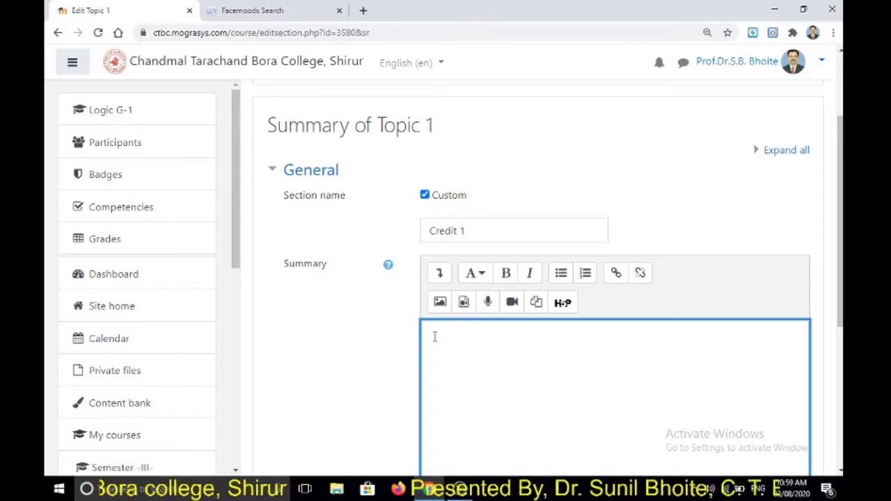
text(Int)
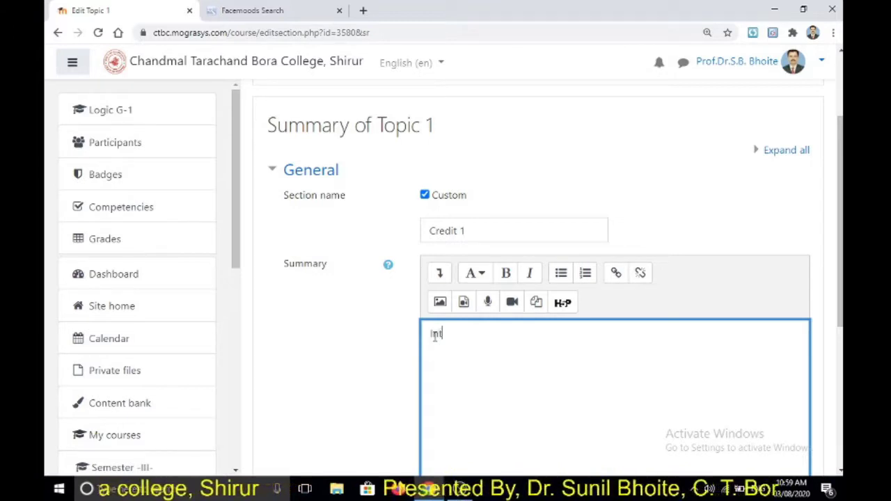
text(rodu)
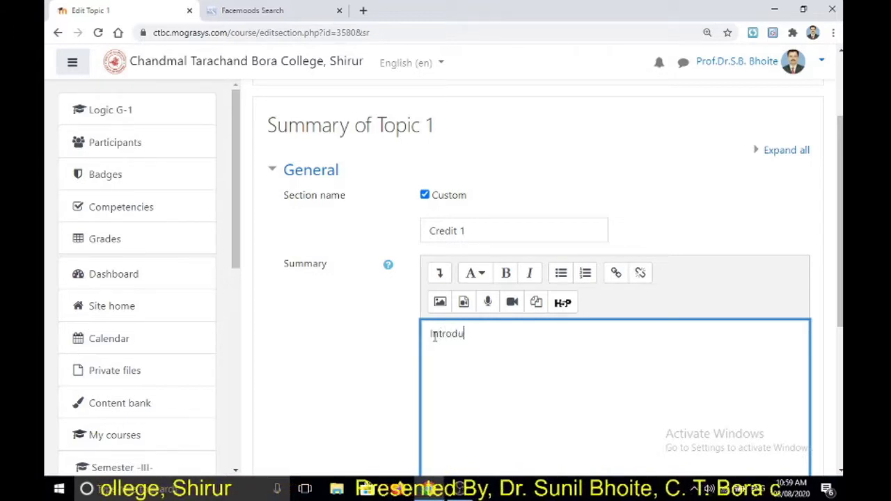
text(ction)
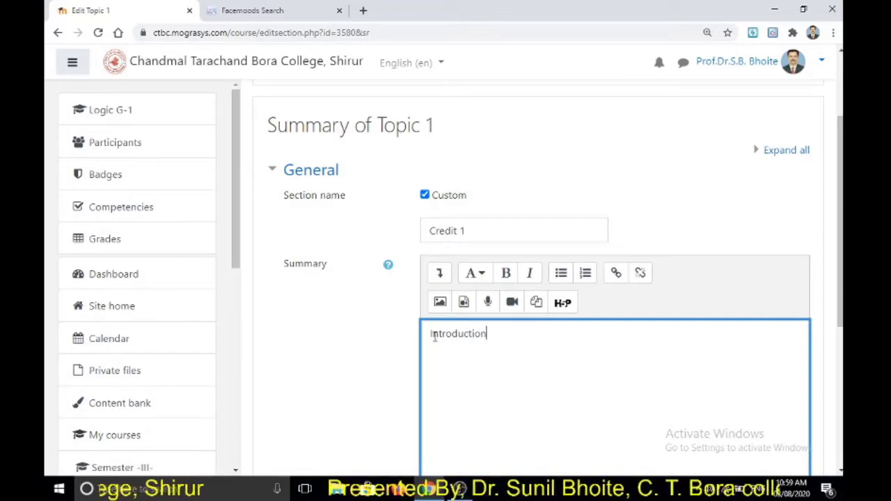
text( to )
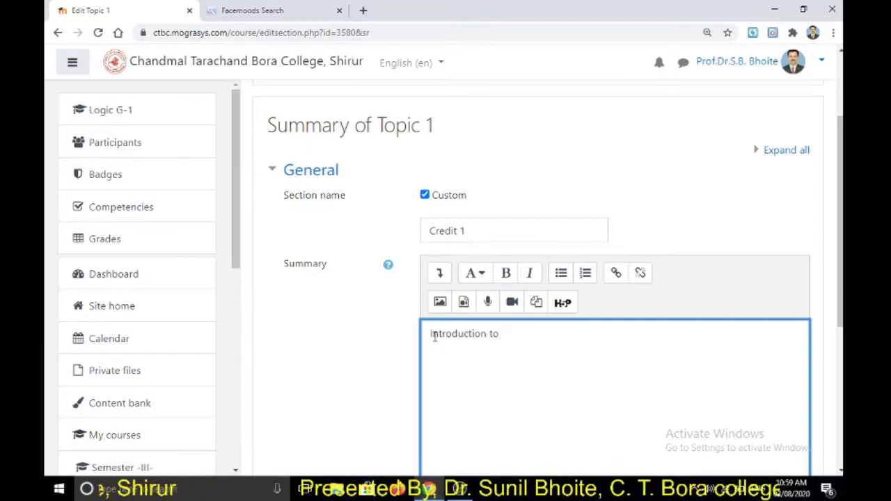
text(logic)
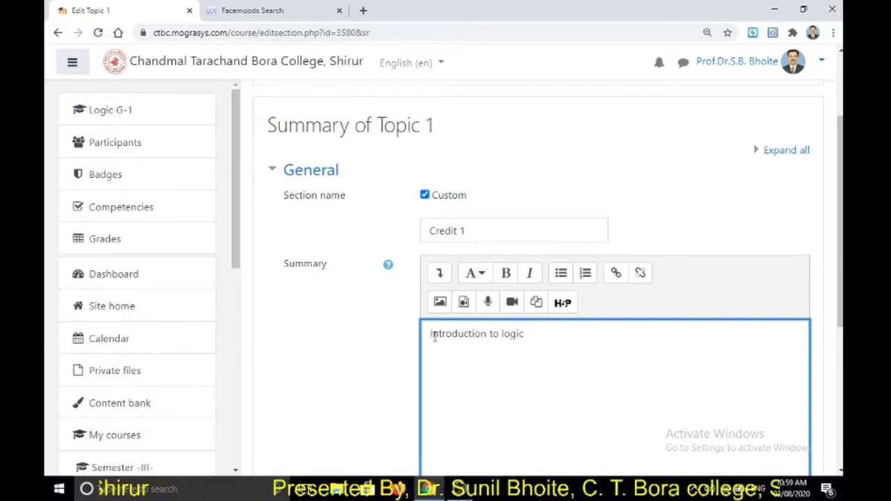
click(389, 378)
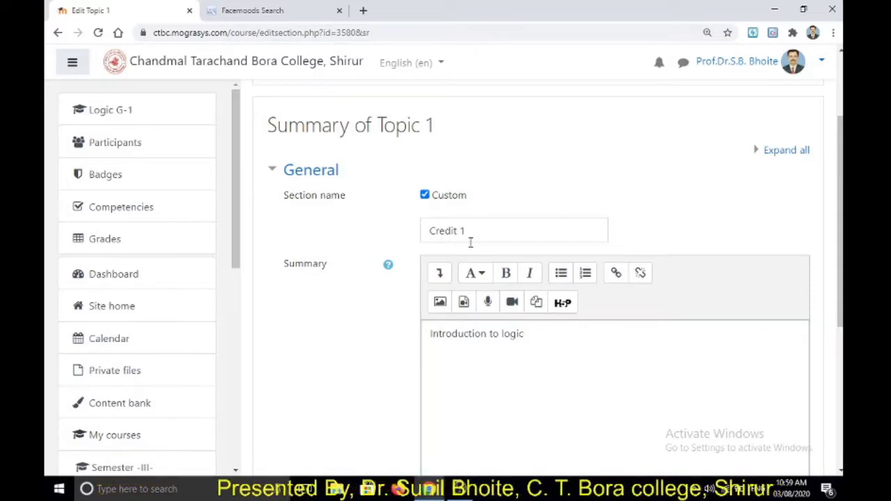
scroll(457, 376, down, 1)
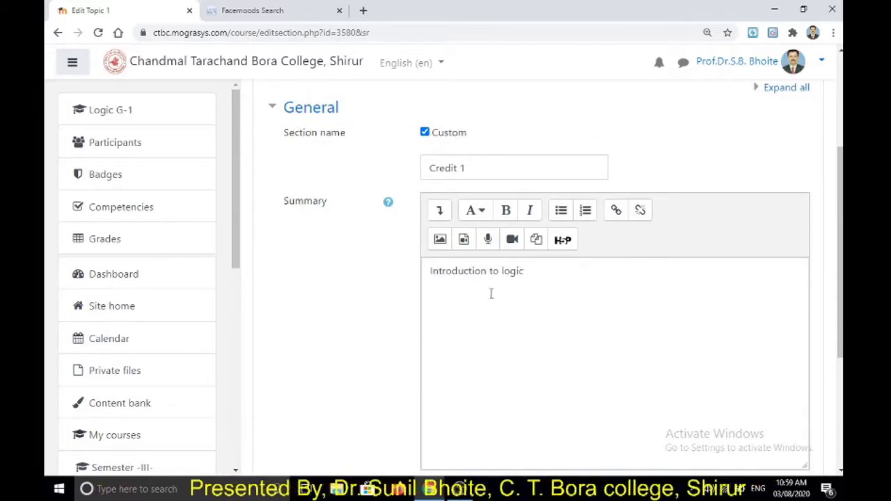
scroll(520, 292, down, 3)
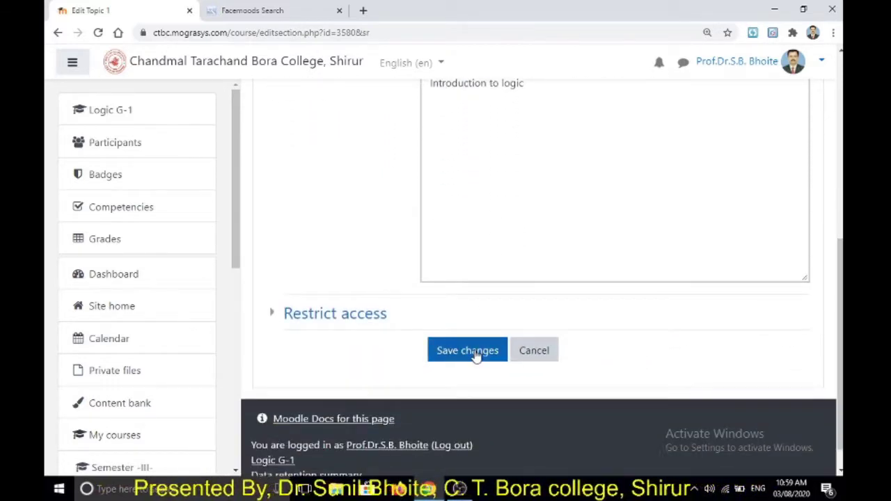
click(476, 353)
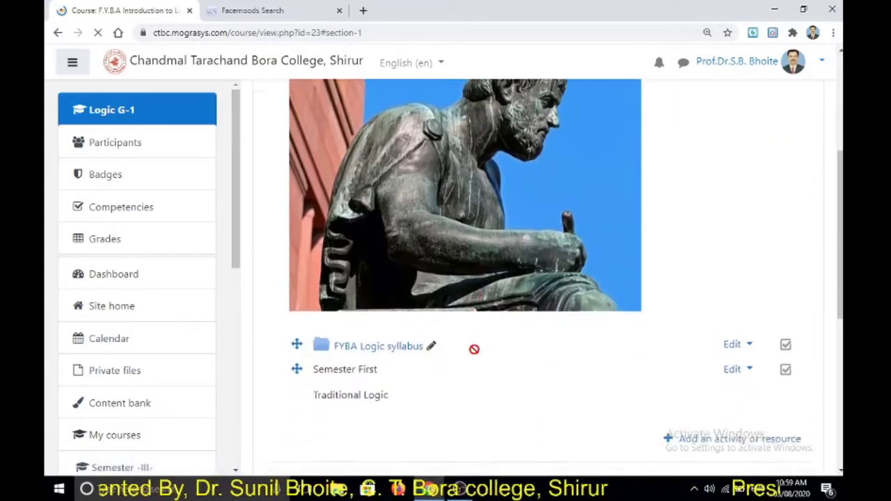
Start adding a Book resource to the Credit 1 section.
scroll(474, 349, down, 3)
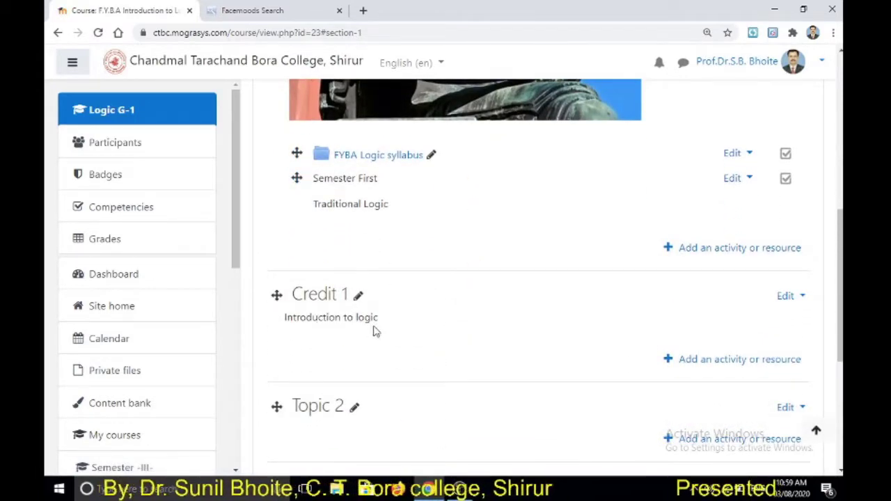
click(704, 369)
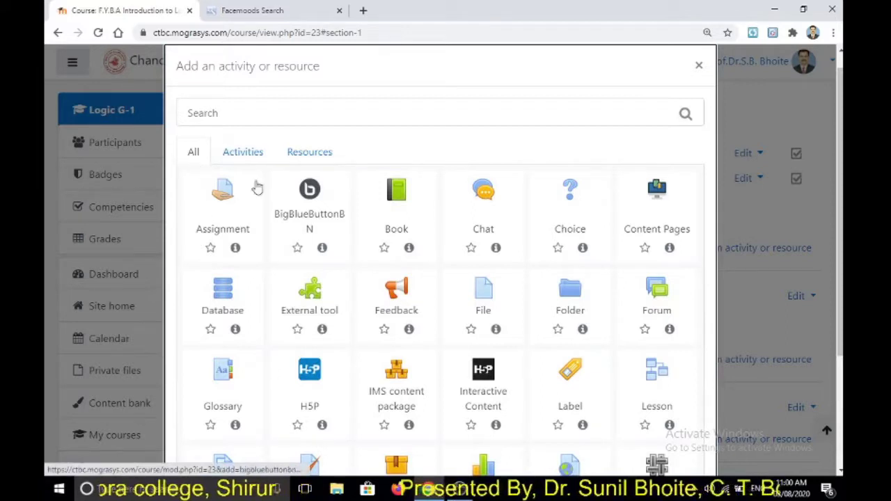
click(247, 158)
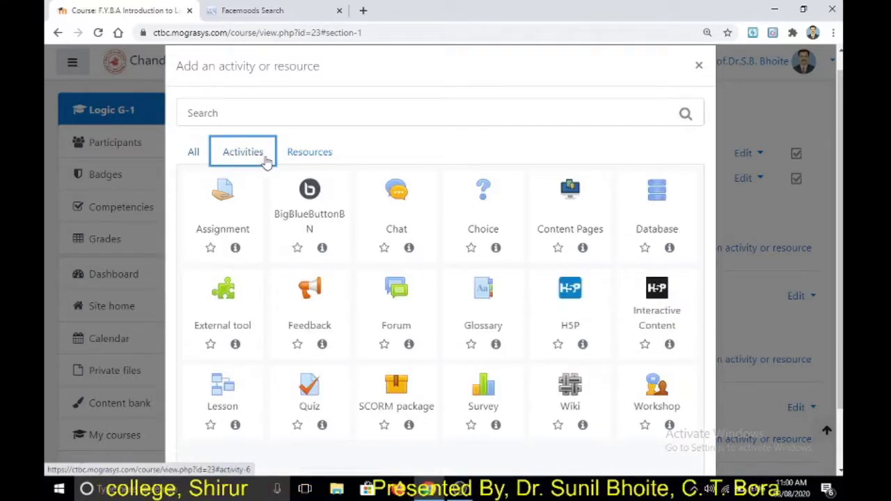
click(303, 162)
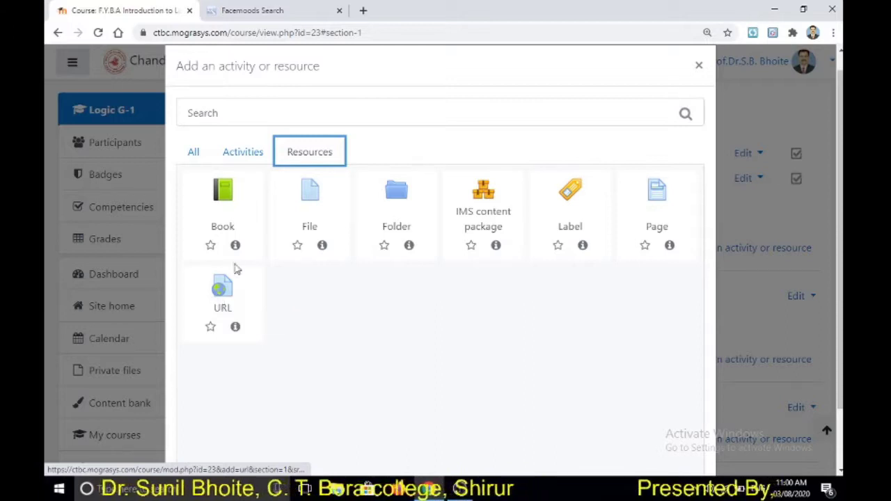
click(218, 202)
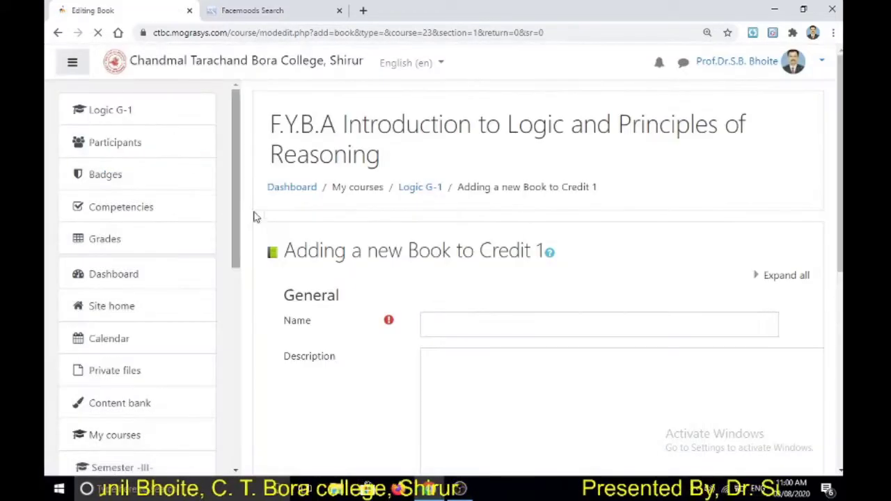
Name the new book "Book-Logic".
click(459, 320)
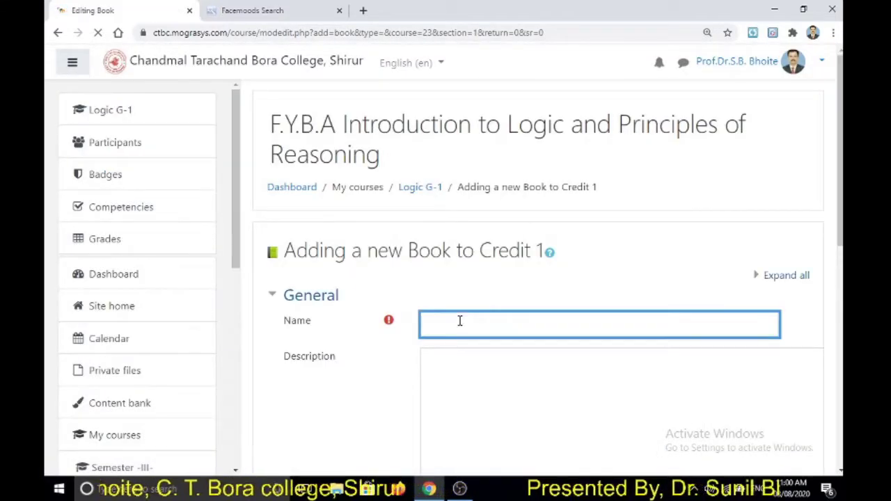
click(459, 320)
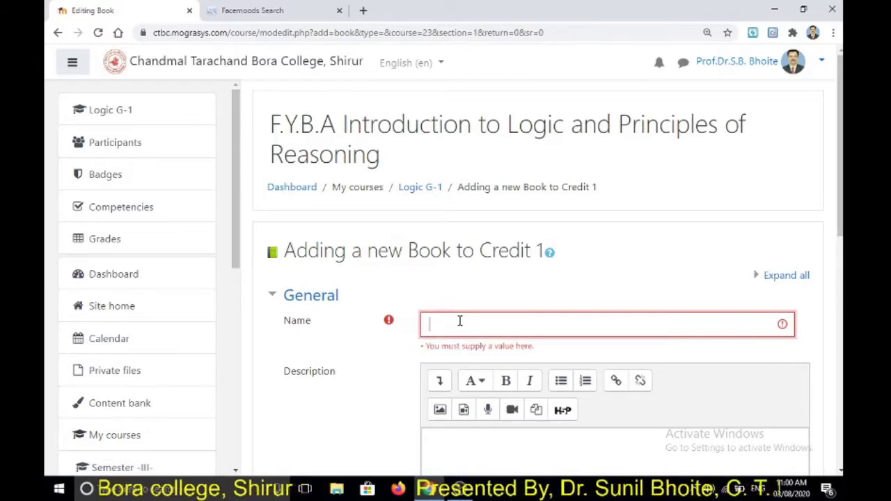
text(Boo)
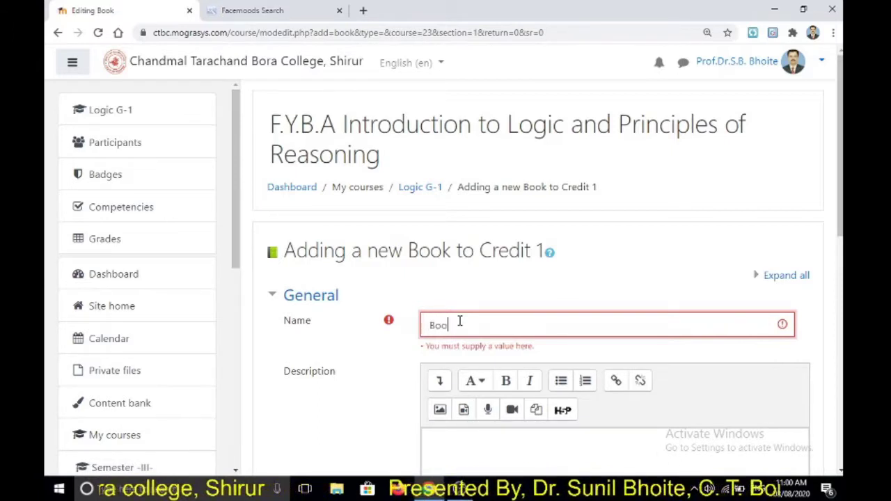
text(k-)
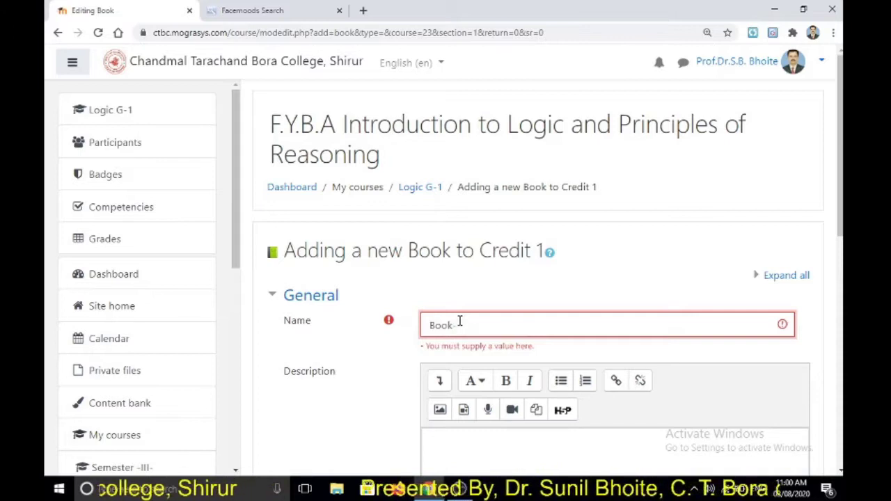
text(Lo)
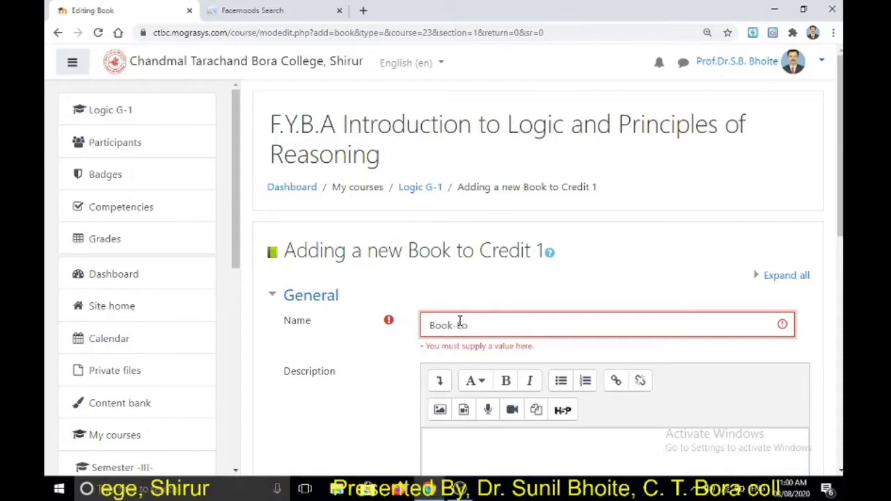
text(gic)
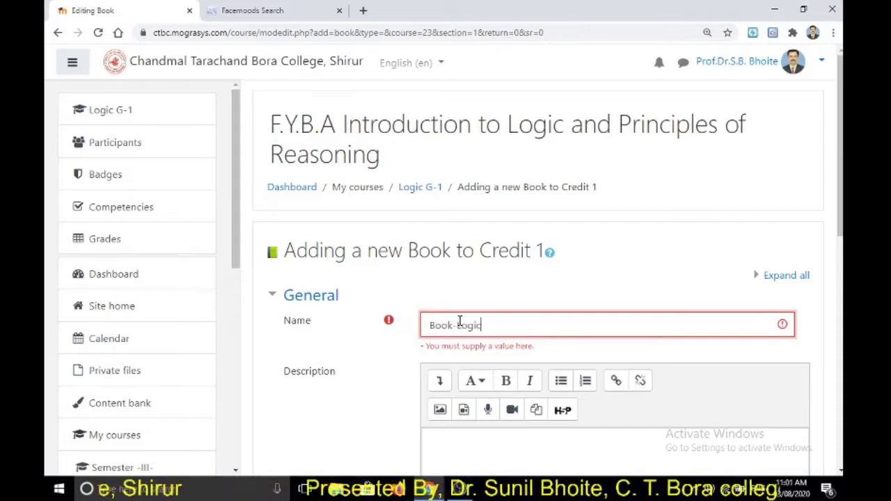
click(503, 305)
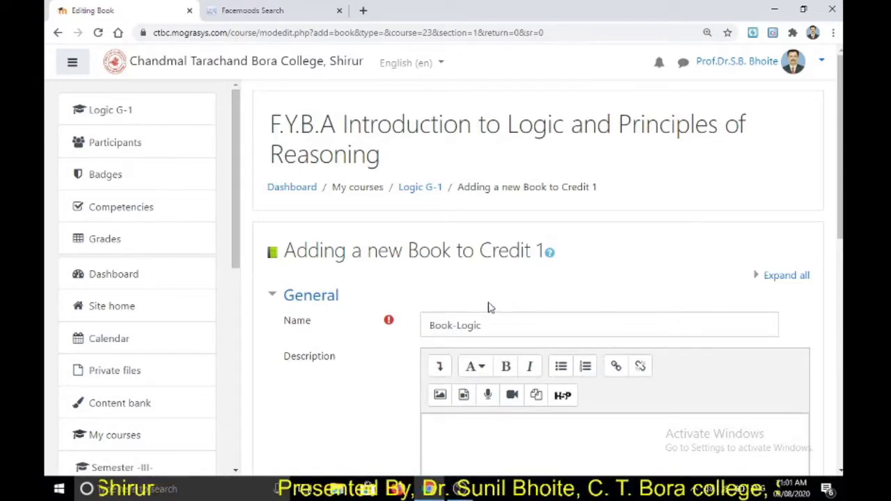
Switch to File Explorer, examine the files in the Desktop's Content folder, and return to the book's empty description.
scroll(433, 344, down, 1)
scroll(433, 344, down, 1)
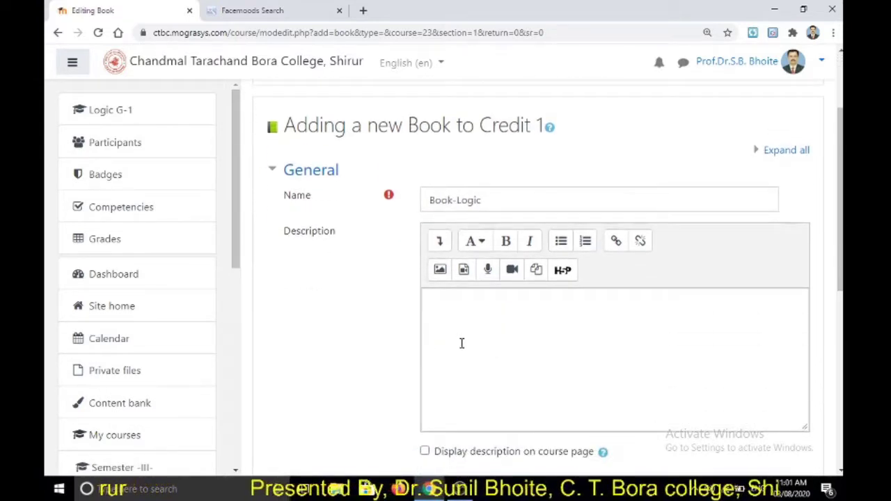
click(427, 301)
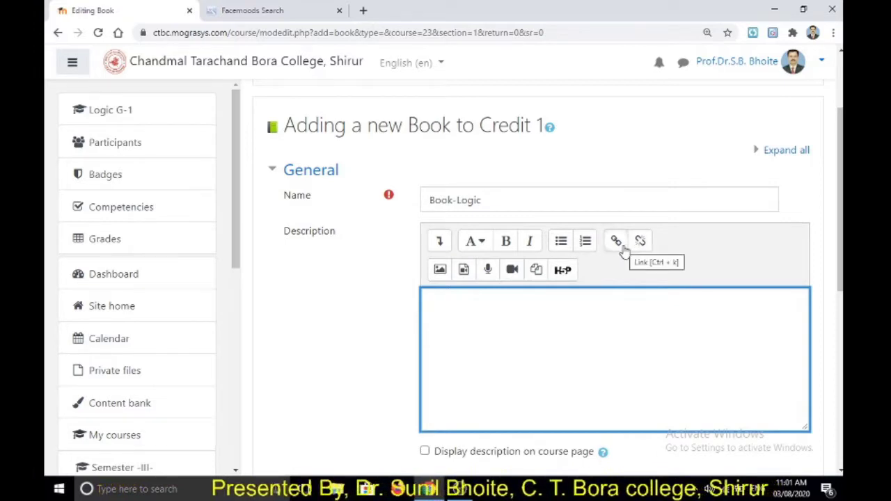
click(337, 489)
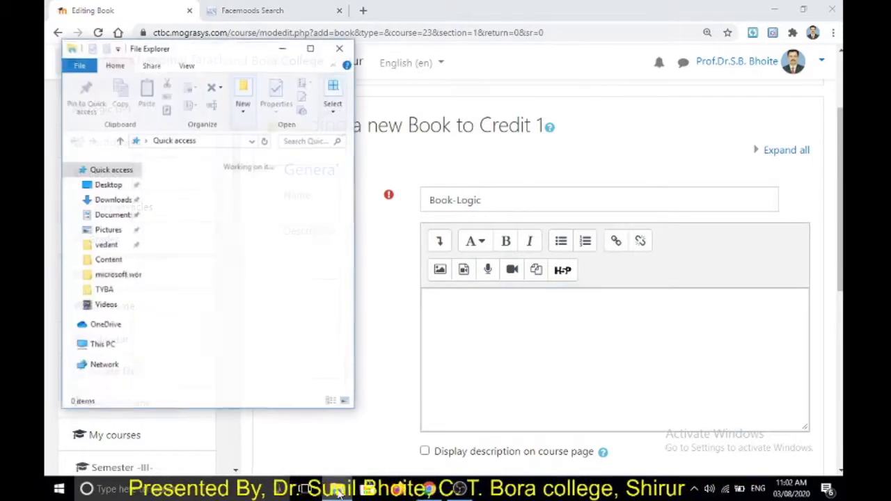
click(115, 186)
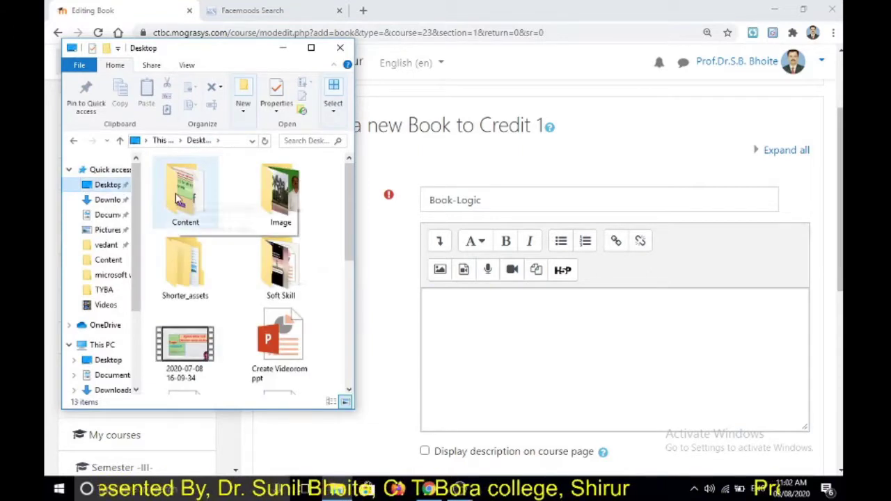
double_click(179, 195)
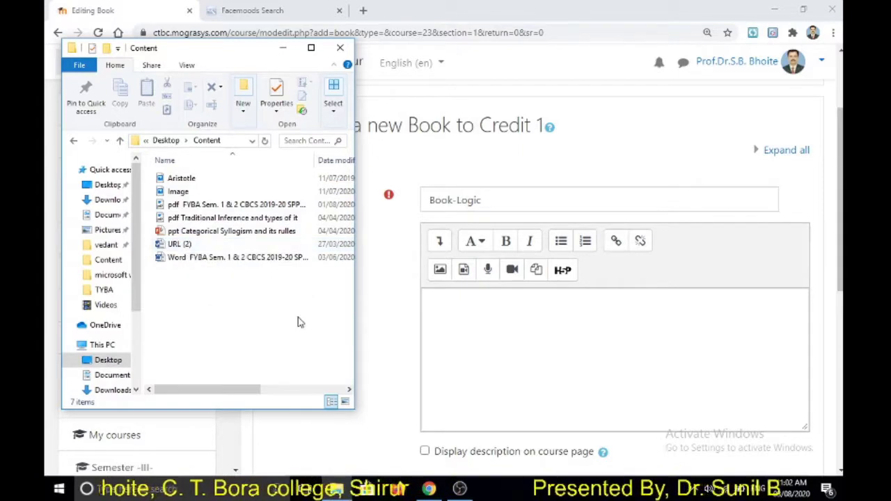
click(283, 48)
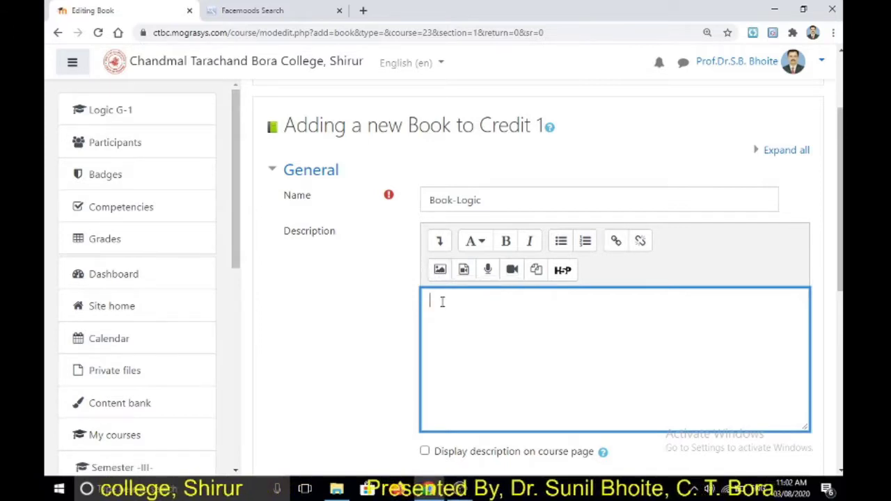
Enter "Logic is the science of thought." as the book's description and start a new line below it.
text(Lo)
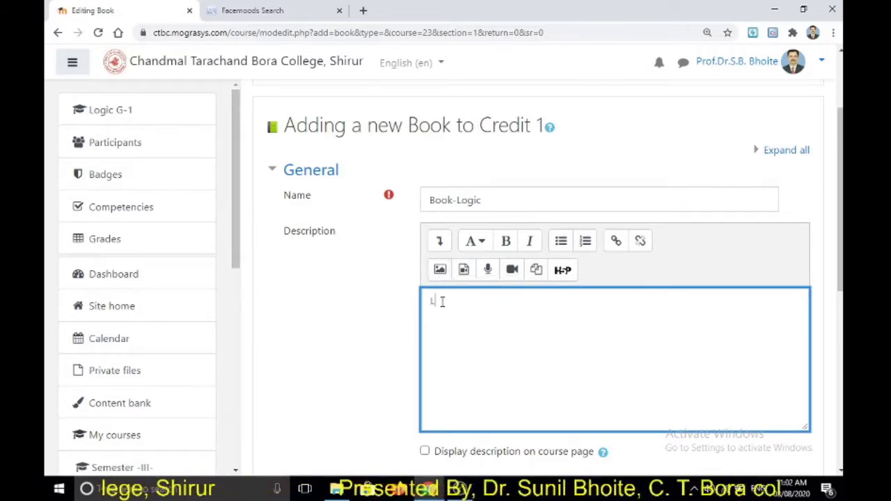
text(gic)
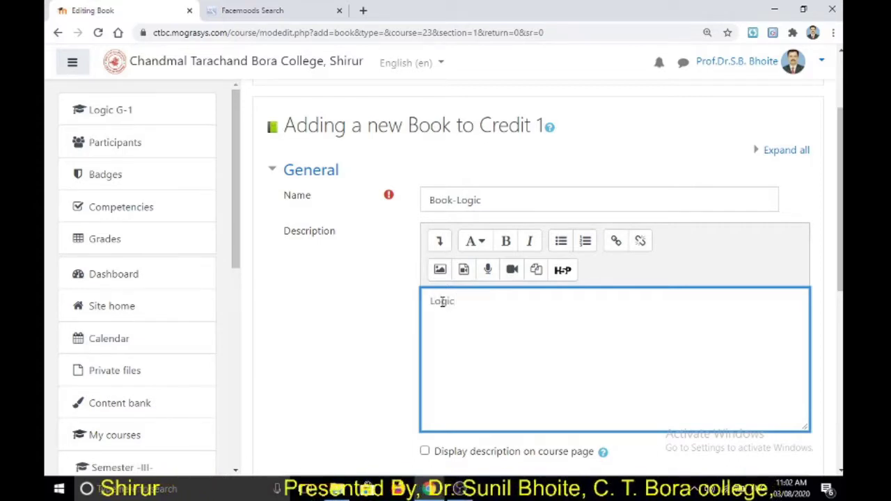
text( is the s)
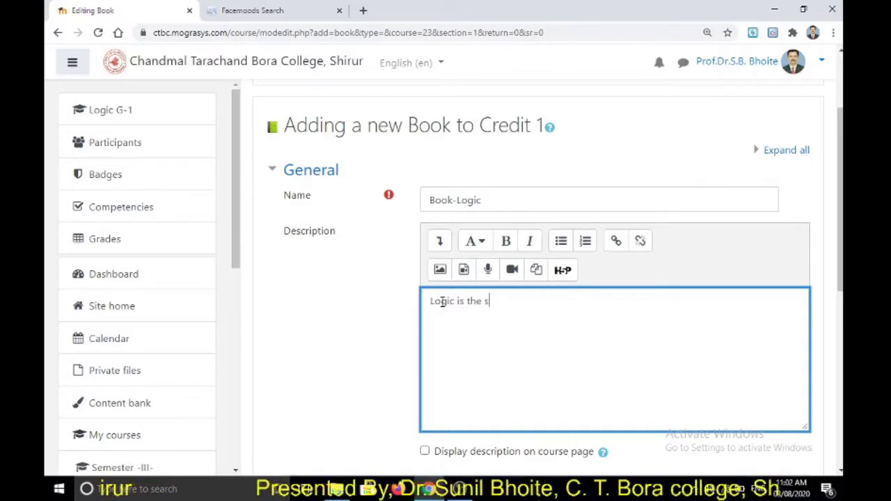
text(cience oc)
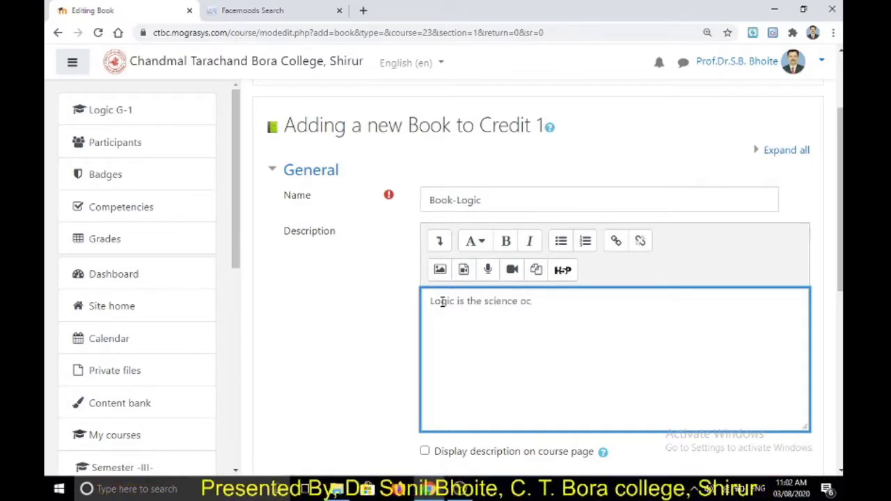
key(BackSpace)
text(f )
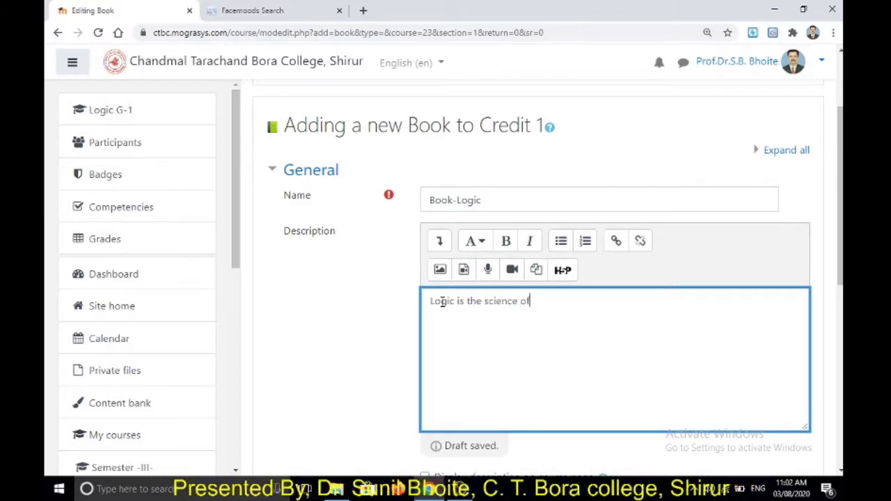
text(thou)
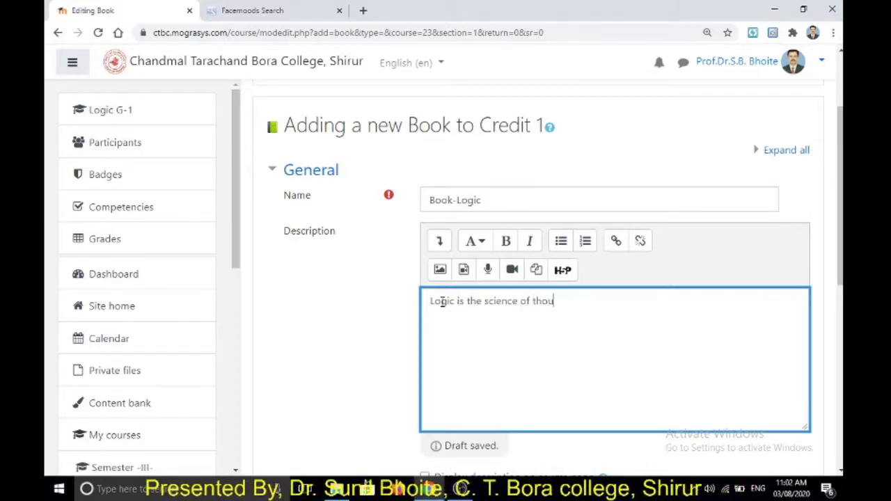
text(ght)
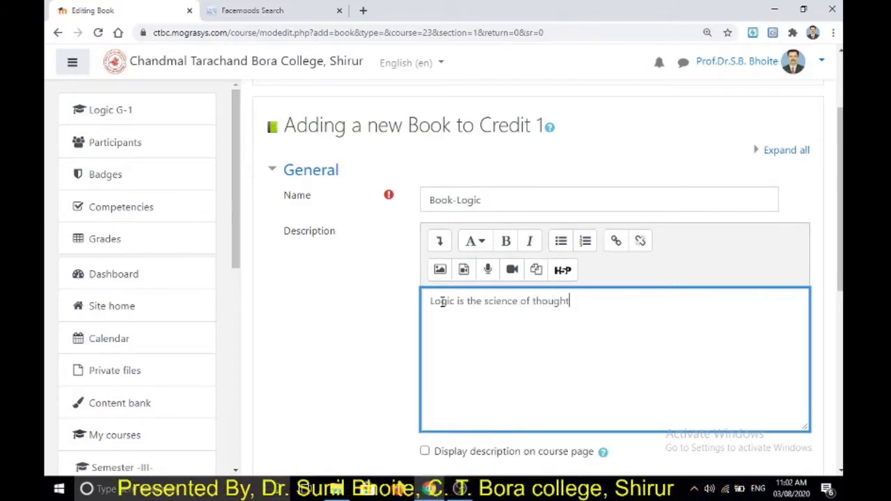
text(.)
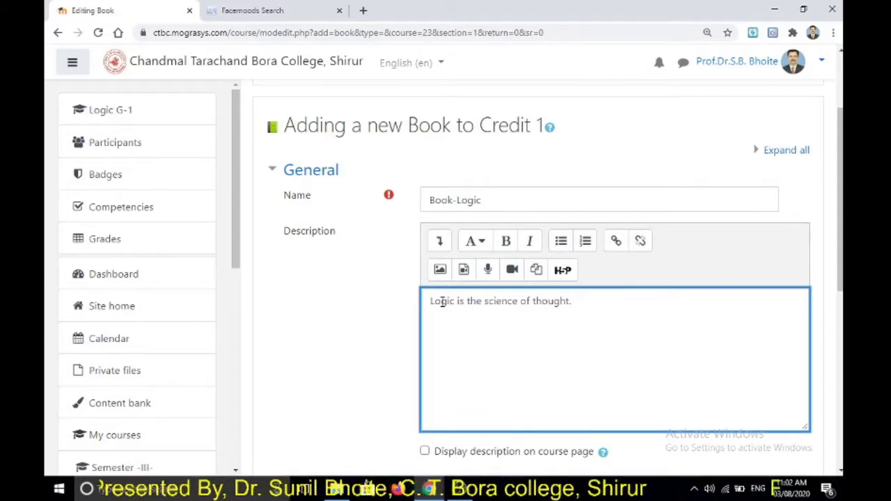
key(Return)
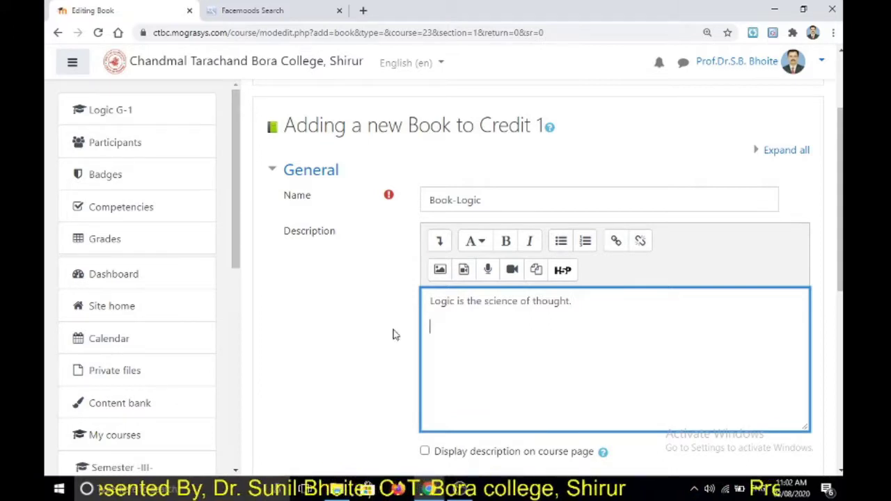
Insert an image into the description, choosing logic 2 (1).jpg from the recent files.
click(447, 270)
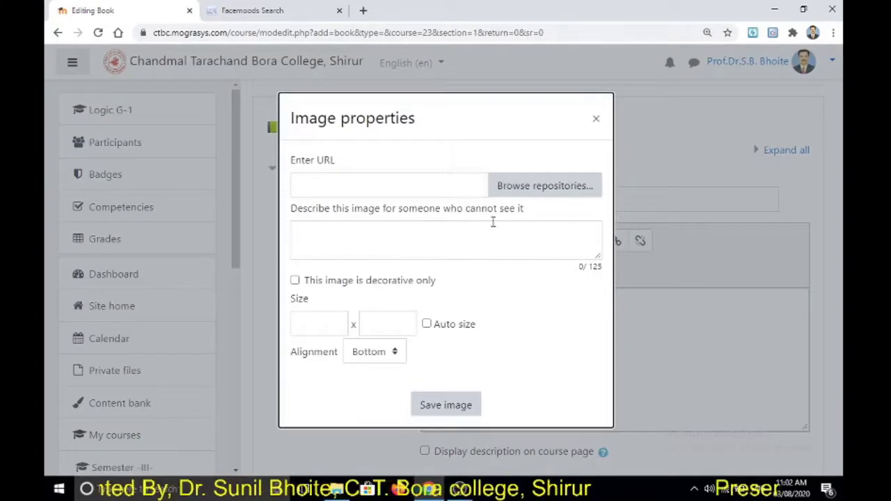
click(530, 189)
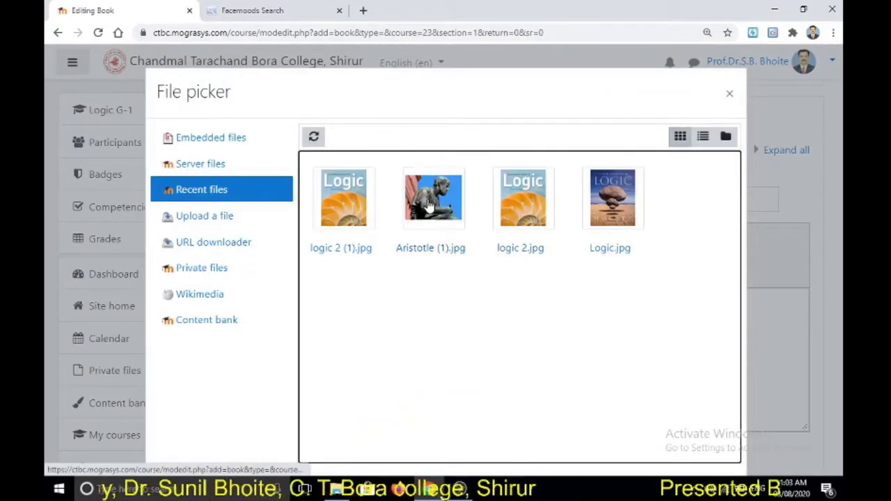
click(346, 220)
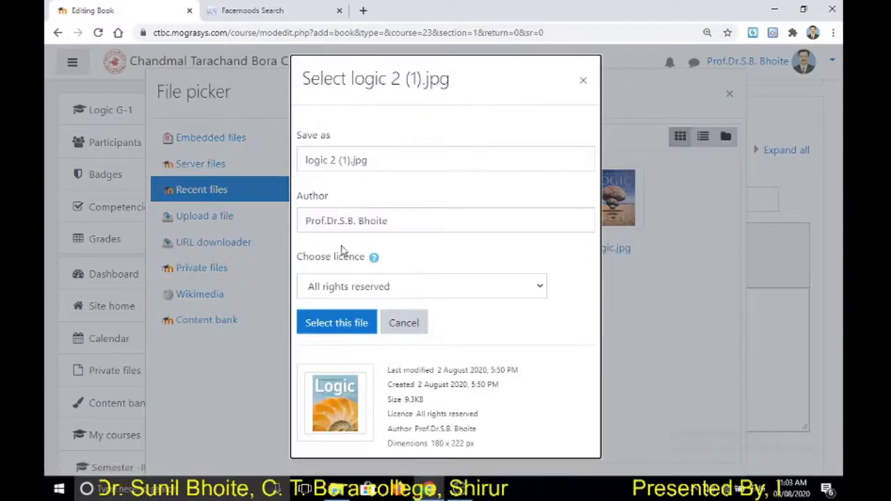
click(338, 325)
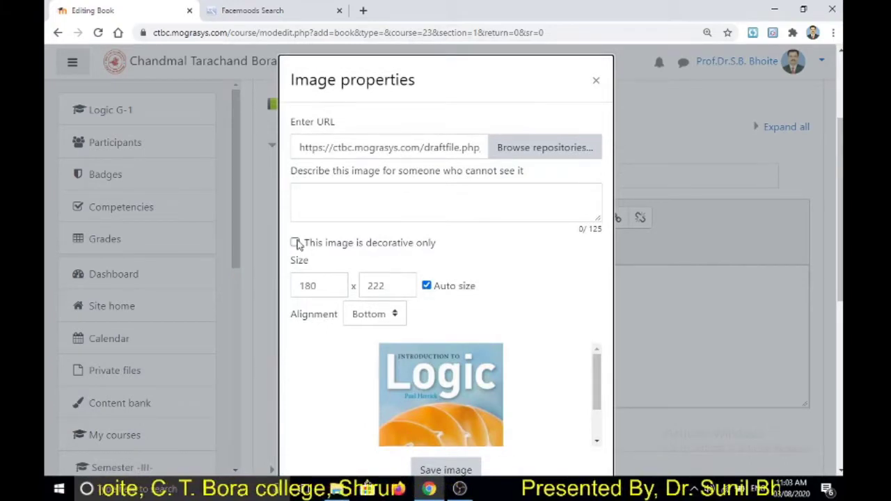
Describe the image as "Logic", mark it as decorative only, and save it into the description.
click(307, 198)
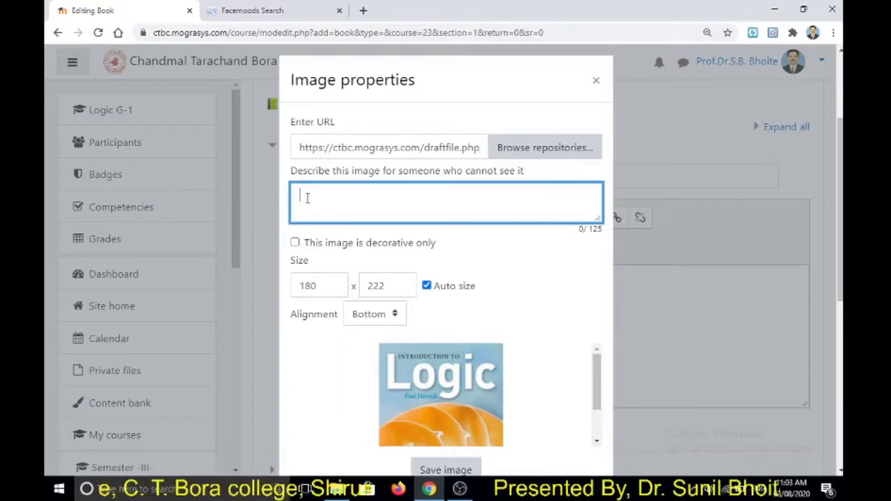
text(Logic)
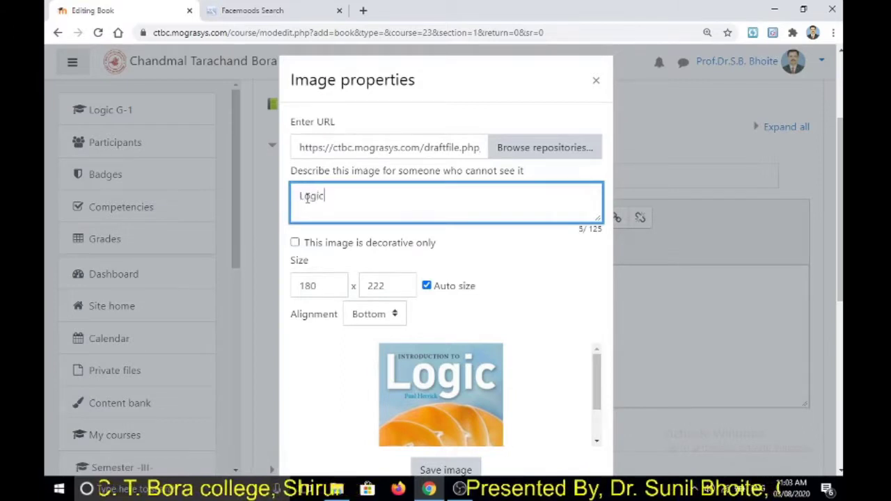
click(296, 242)
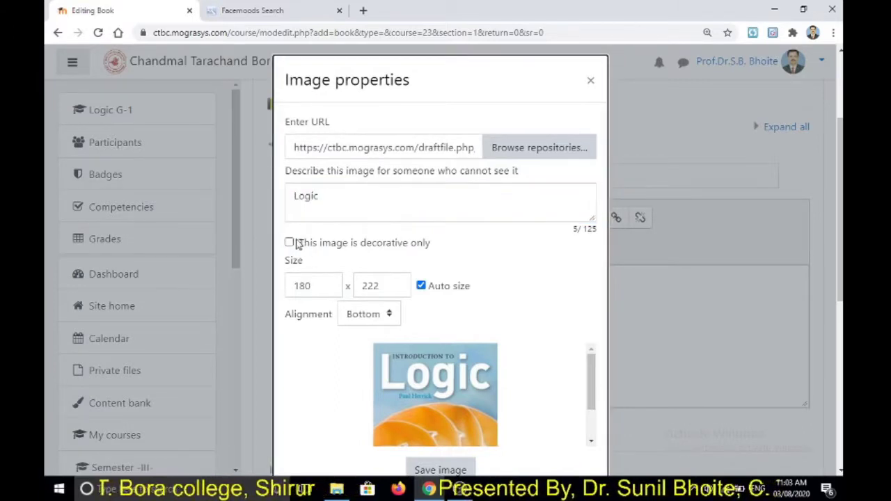
click(289, 242)
scroll(364, 341, down, 2)
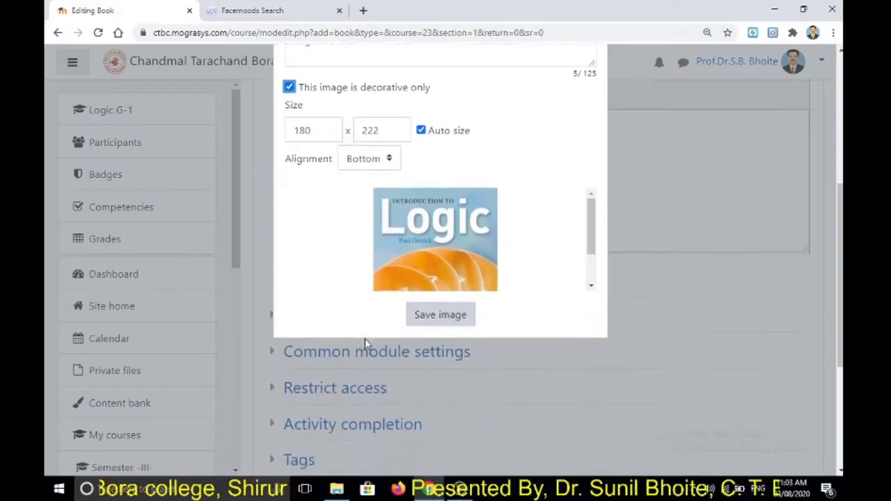
scroll(364, 338, down, 1)
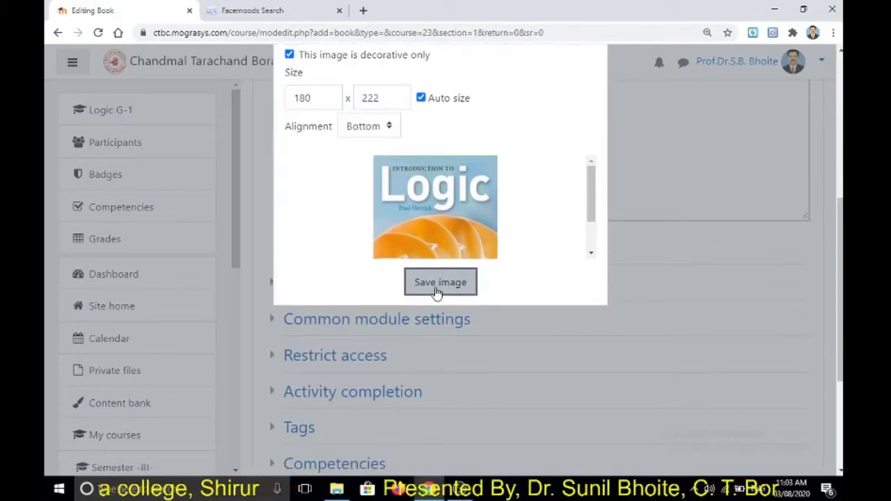
click(438, 286)
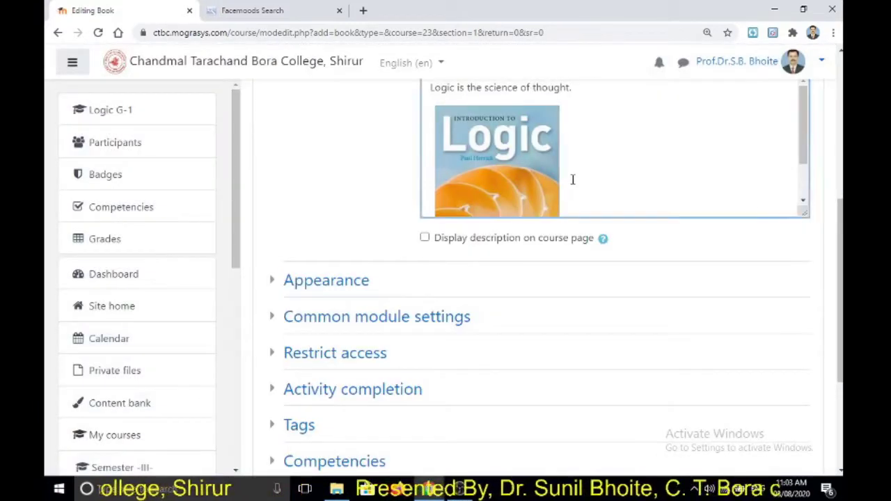
Record an audio clip, attach it on a new line below the image in the description, and play it back.
scroll(616, 183, down, 1)
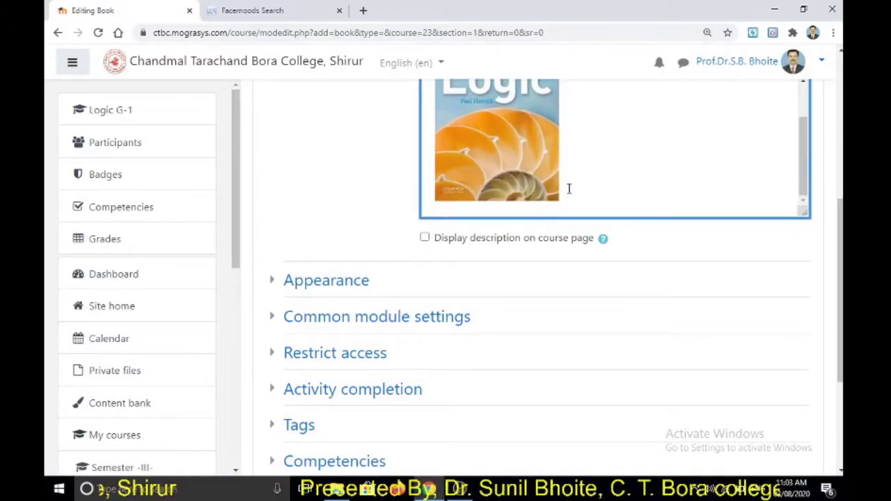
key(Return)
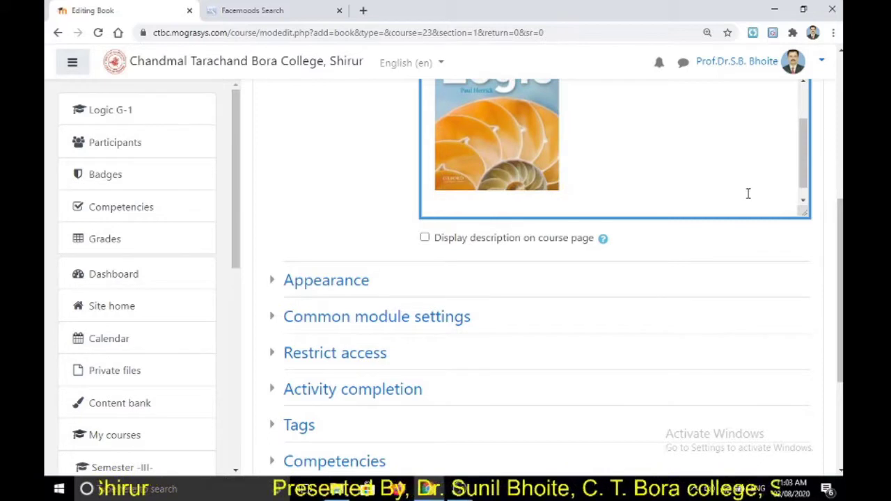
scroll(755, 192, up, 5)
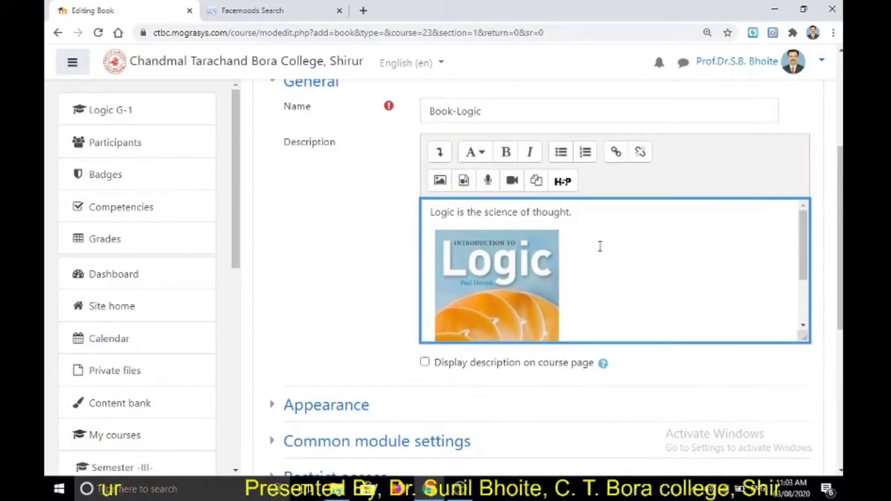
scroll(552, 264, down, 2)
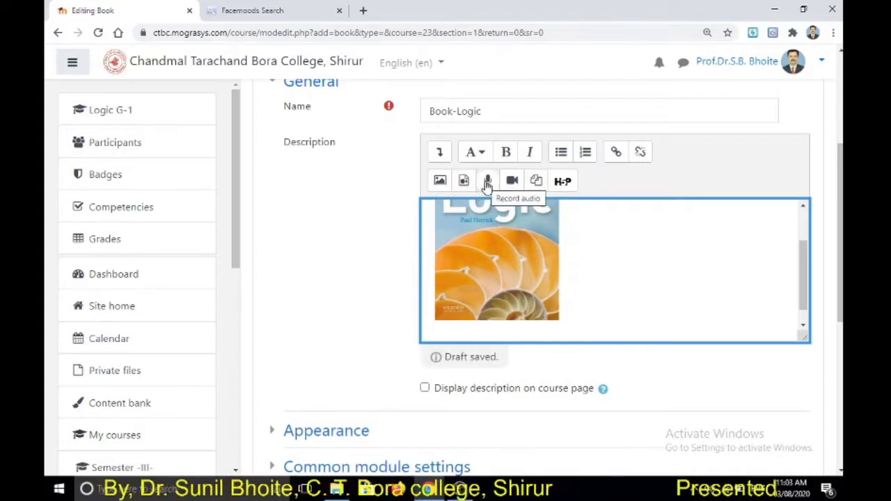
click(487, 182)
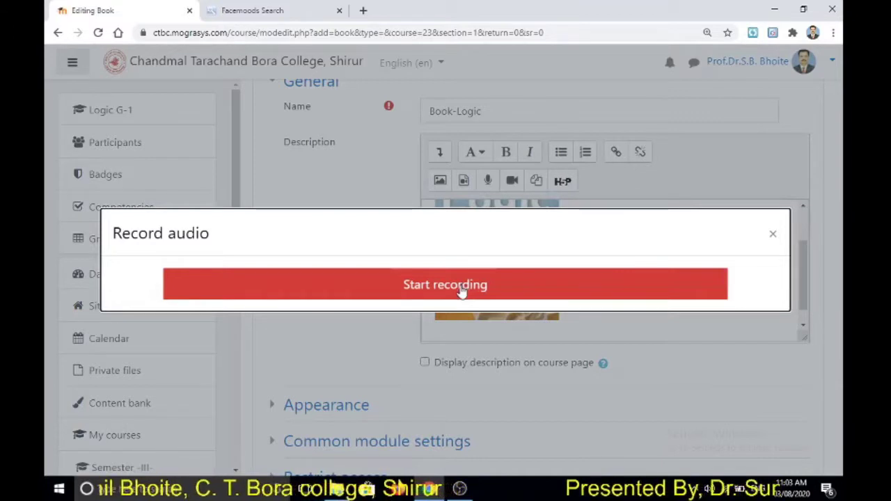
click(461, 291)
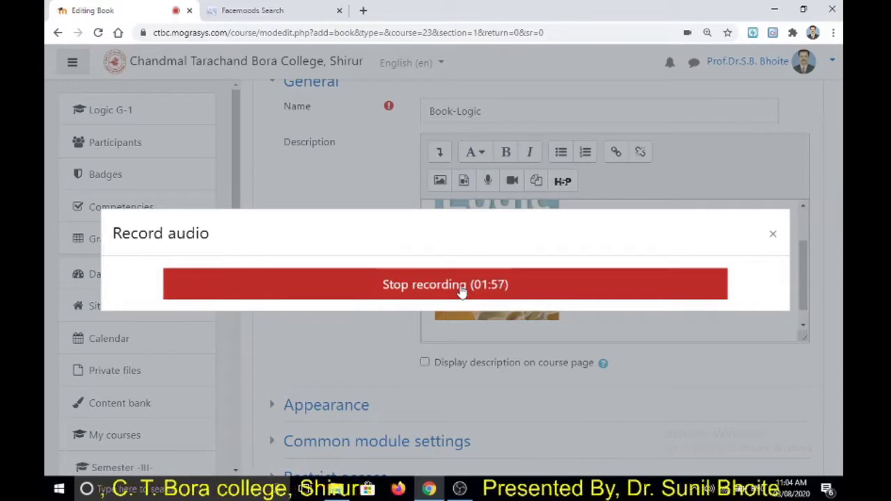
click(460, 289)
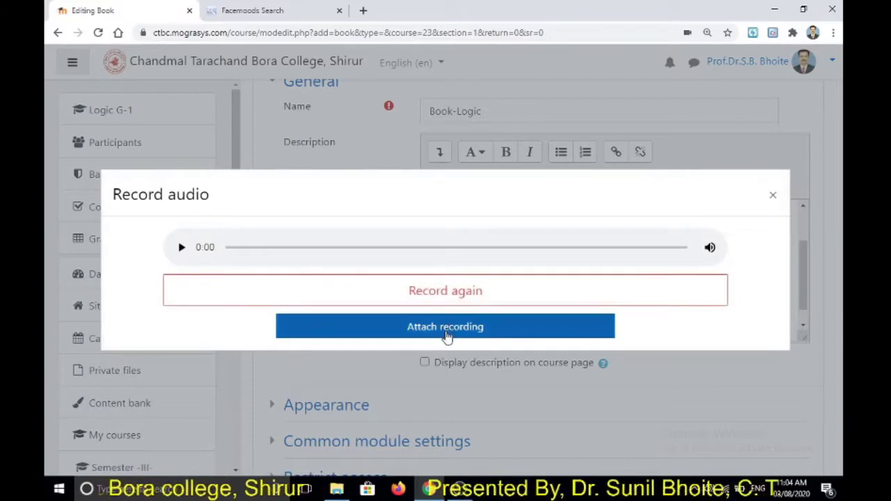
click(447, 334)
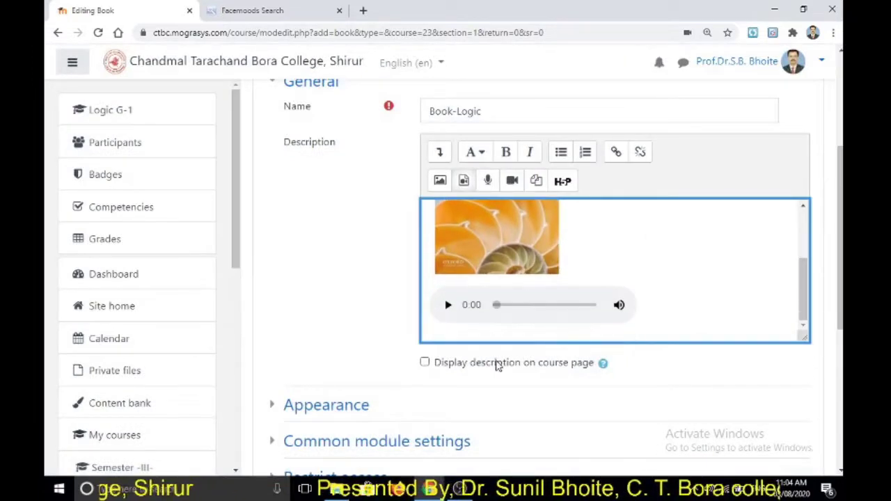
click(451, 309)
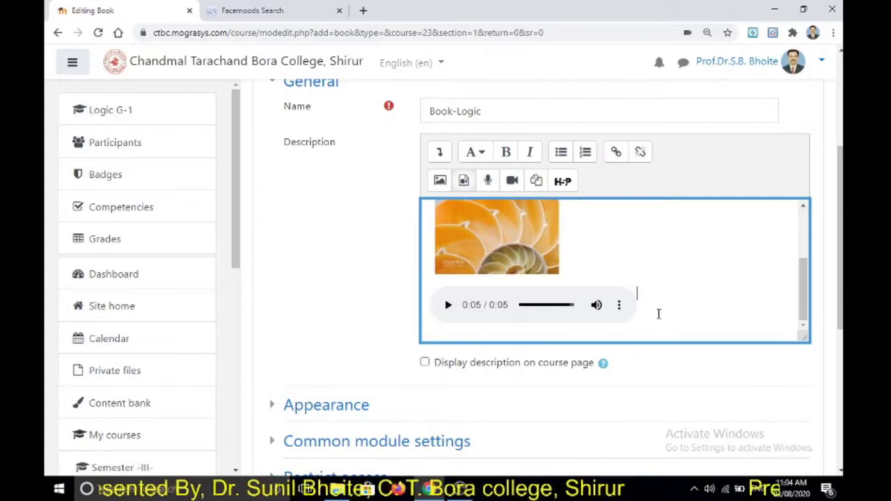
scroll(658, 314, down, 1)
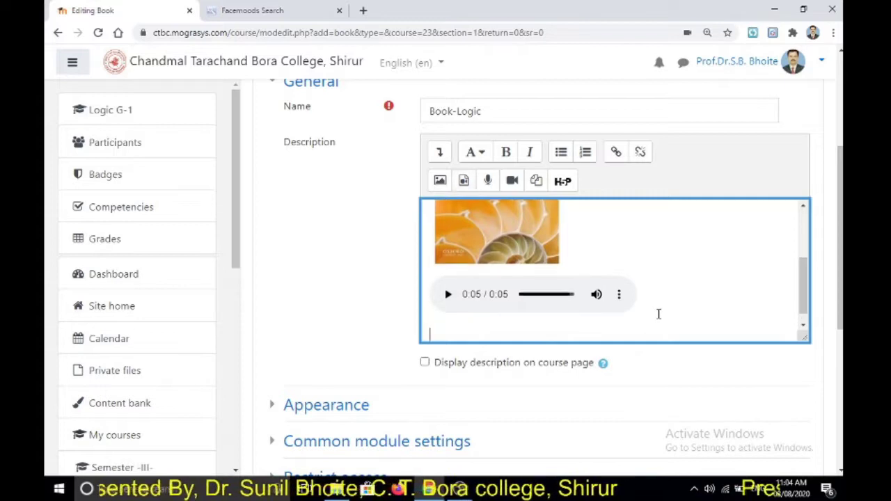
Try to record a webcam video and attach it below the audio clip in the description.
click(513, 182)
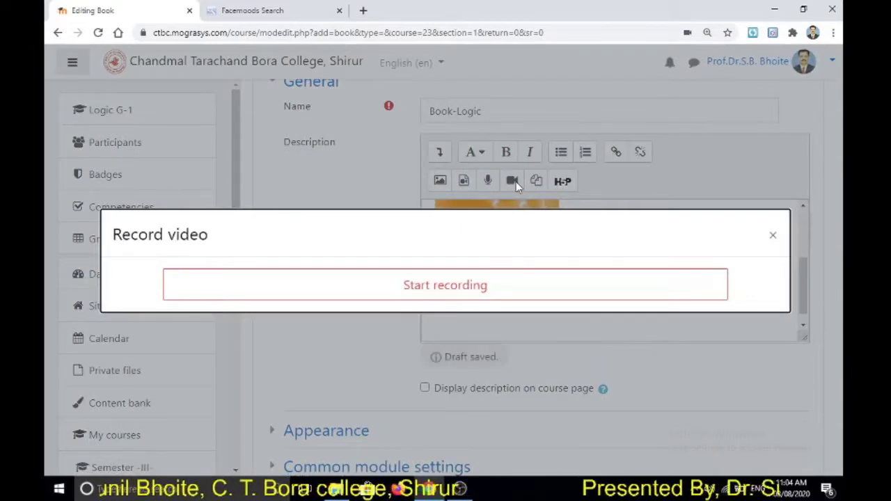
click(476, 296)
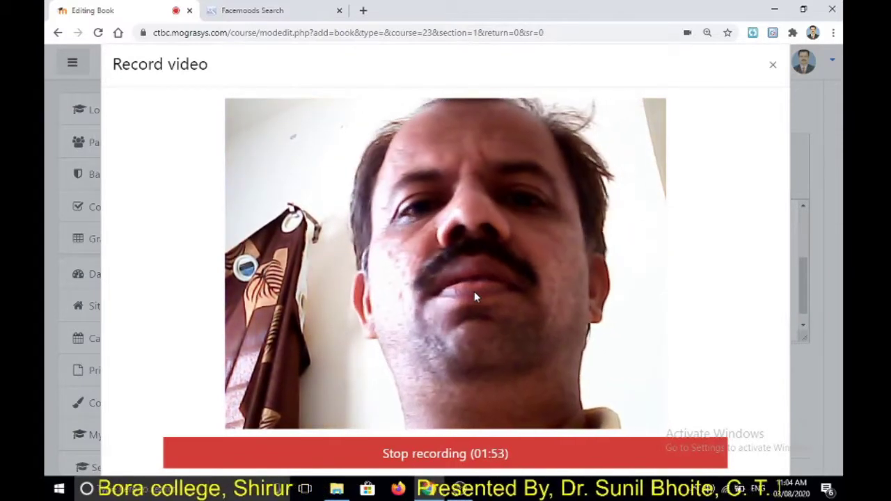
click(450, 458)
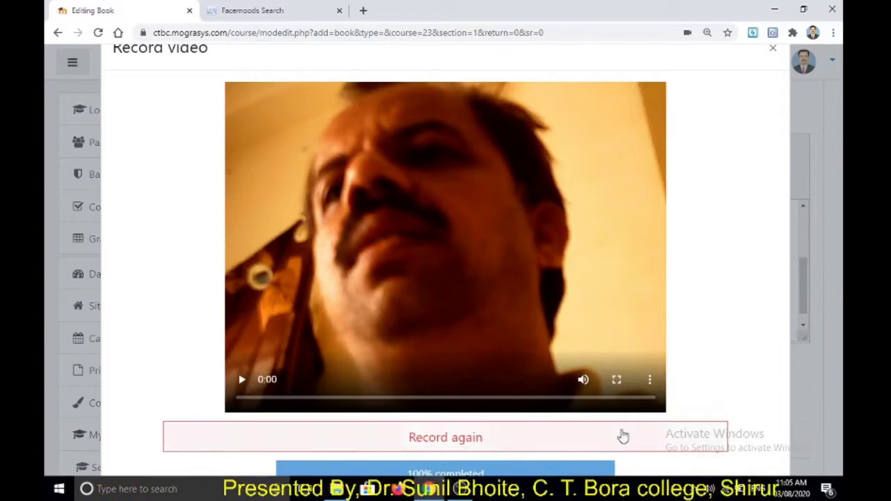
click(771, 49)
scroll(672, 265, down, 3)
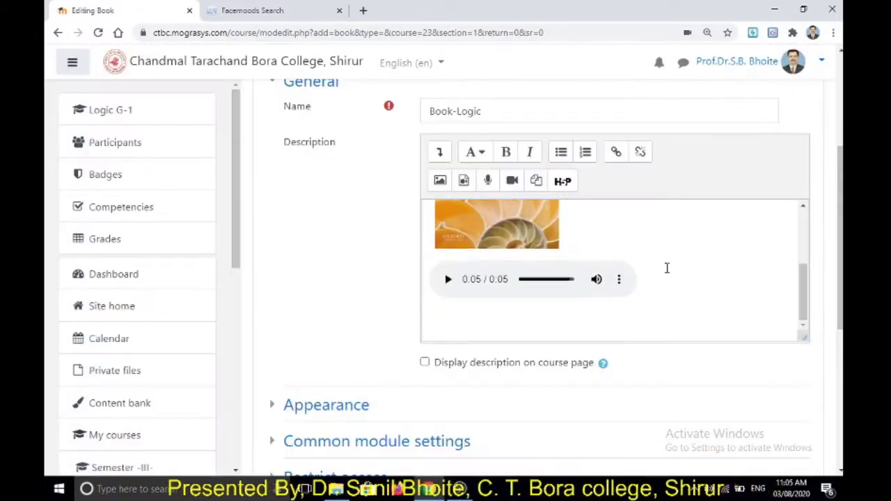
click(597, 258)
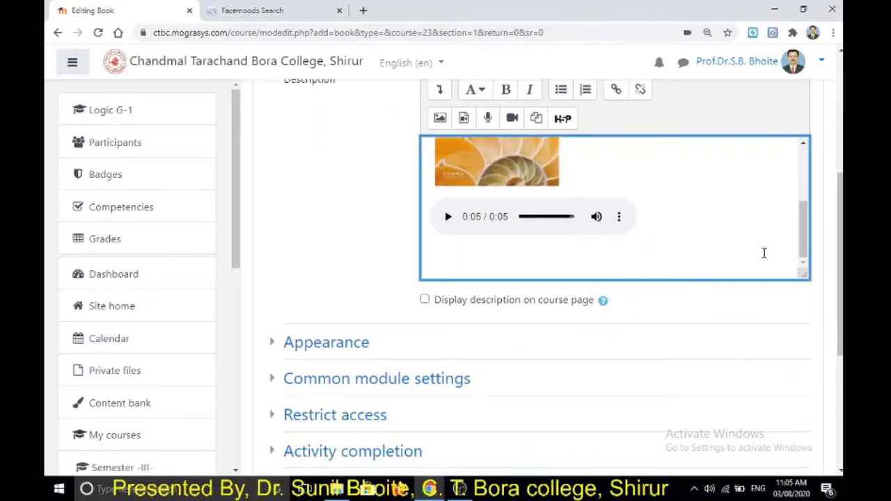
drag(805, 244, 802, 181)
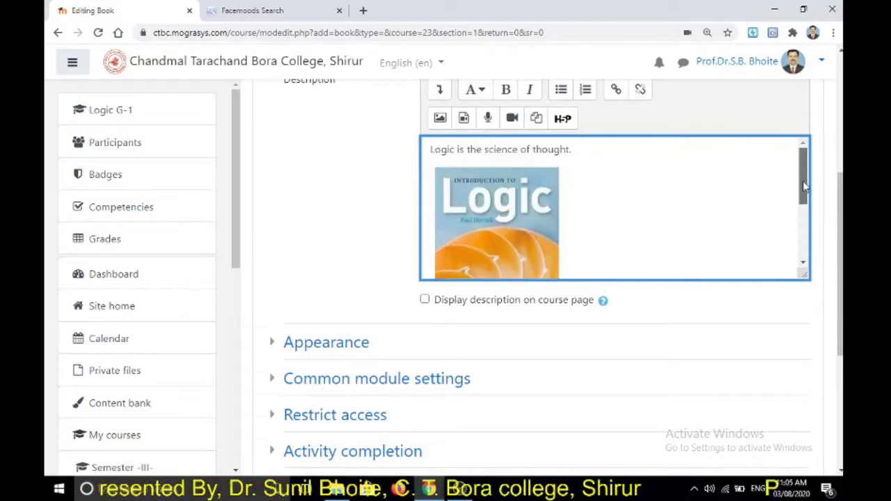
Play back the recorded webcam video in the book description and review the image and audio clip above it.
scroll(684, 226, down, 3)
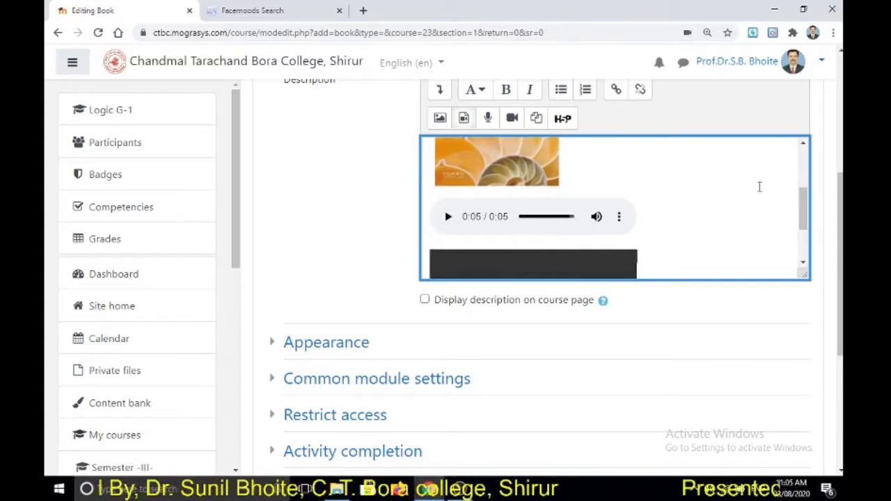
scroll(735, 218, down, 2)
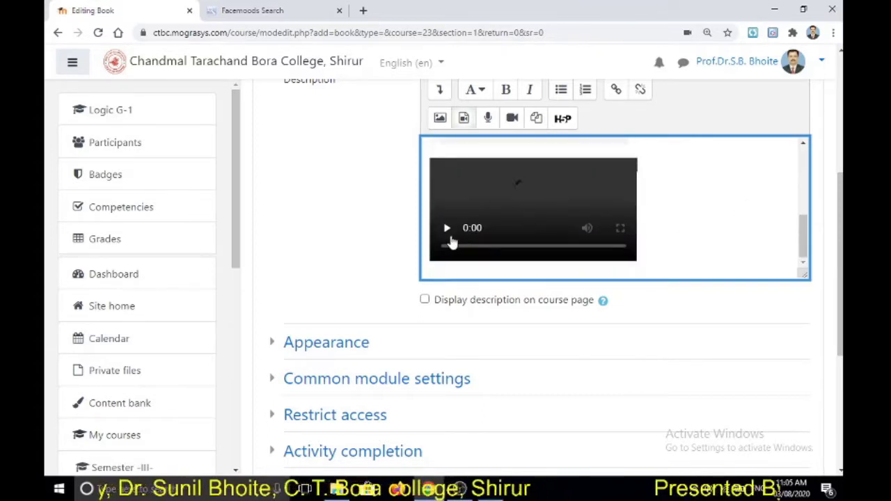
click(446, 229)
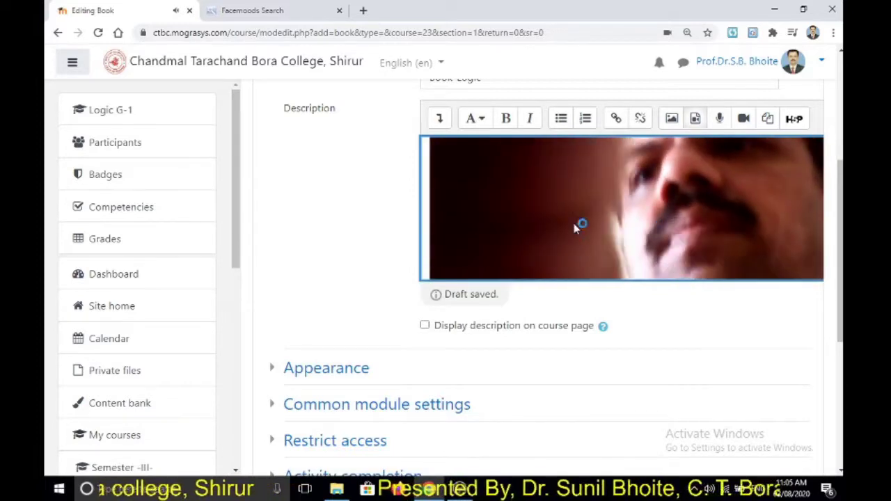
scroll(581, 225, up, 5)
scroll(356, 255, up, 3)
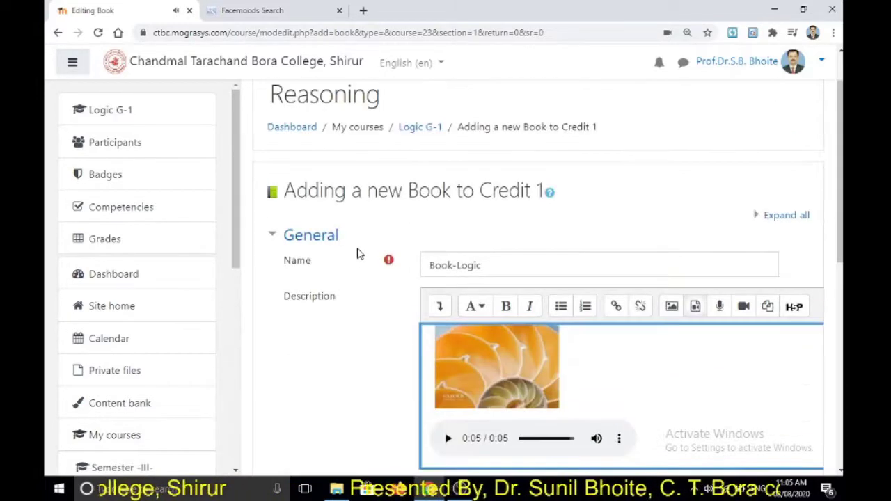
scroll(386, 324, down, 3)
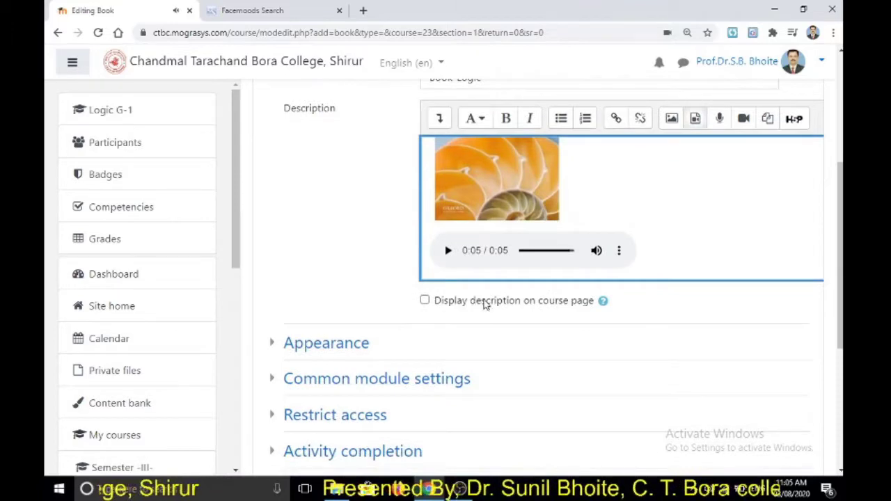
scroll(639, 268, down, 5)
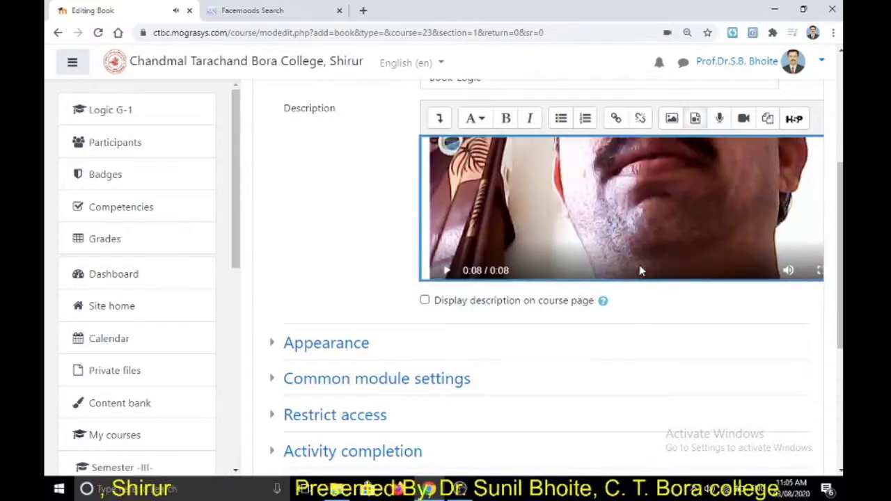
scroll(359, 252, up, 3)
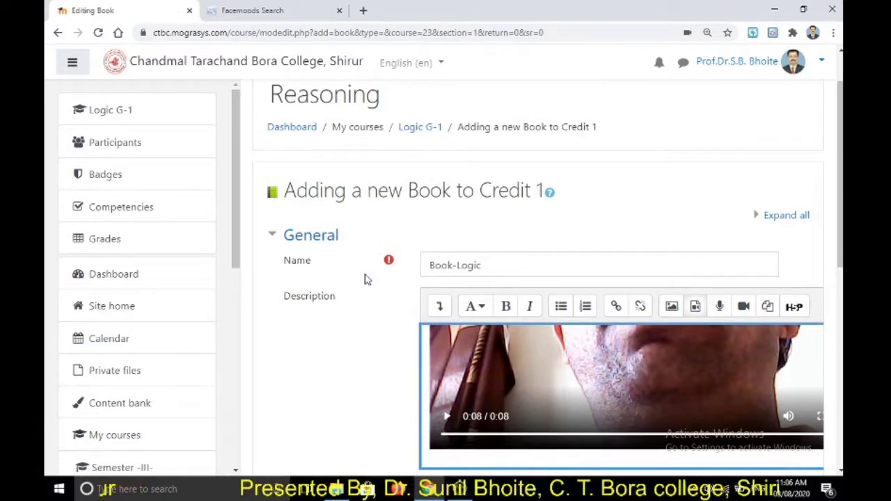
Save the Book-Logic resource and return to the course page.
scroll(365, 279, down, 1)
scroll(365, 280, down, 6)
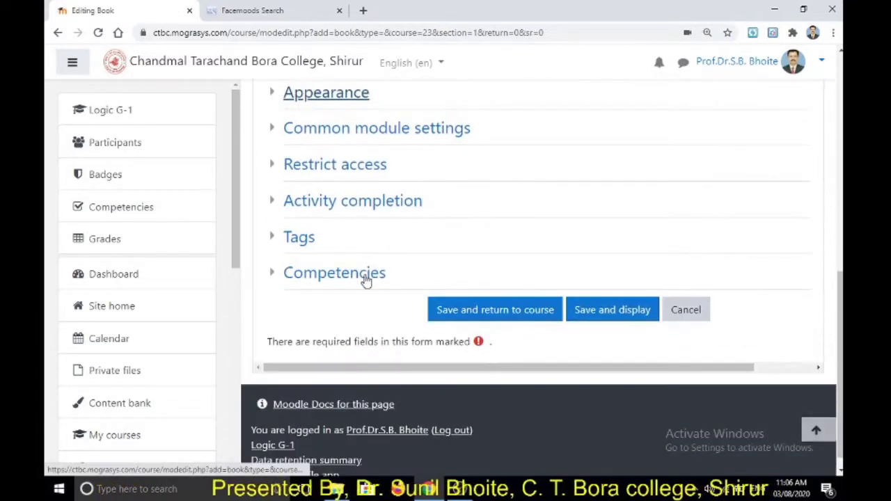
click(480, 319)
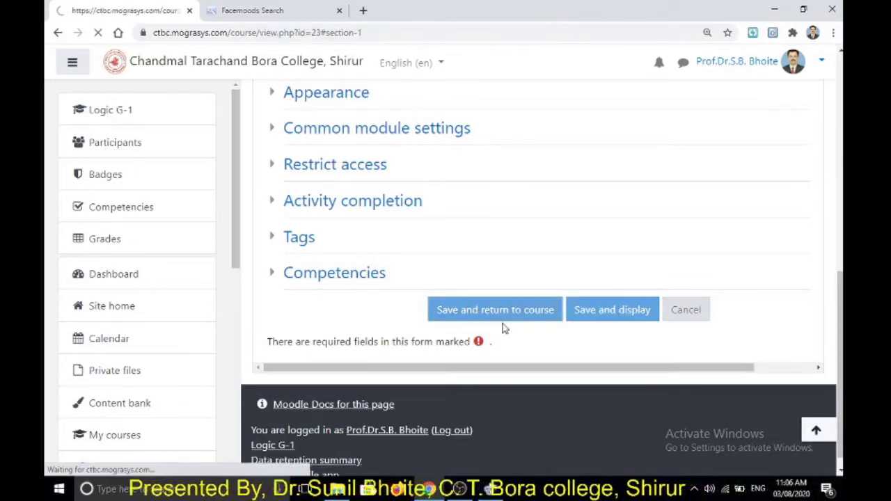
Add a new File resource to the Credit 1 topic and name it "File-Logic".
scroll(492, 379, down, 5)
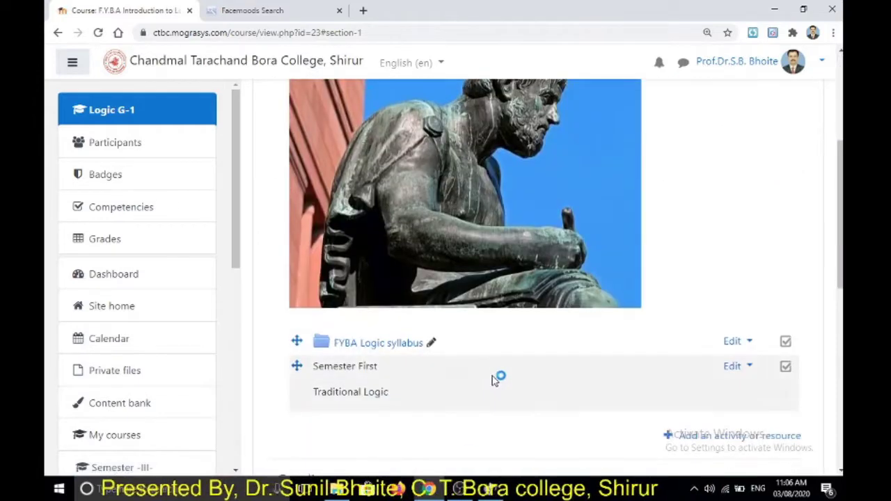
scroll(445, 377, down, 1)
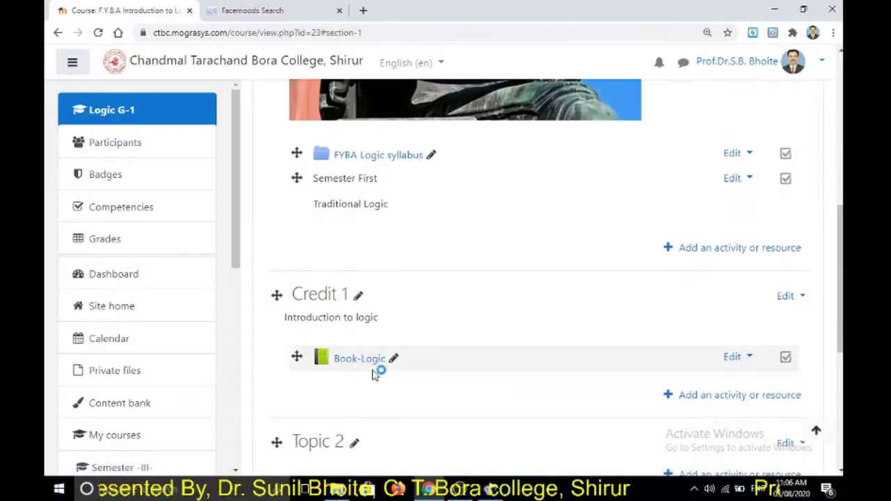
click(742, 396)
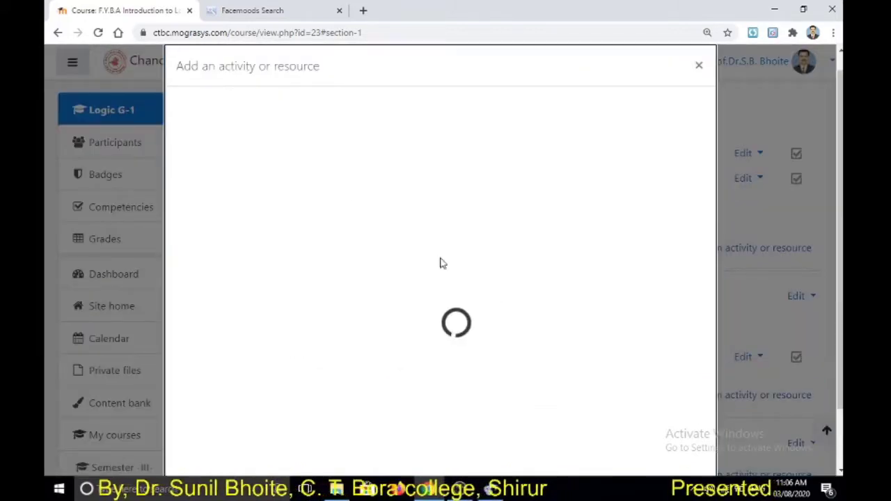
click(307, 155)
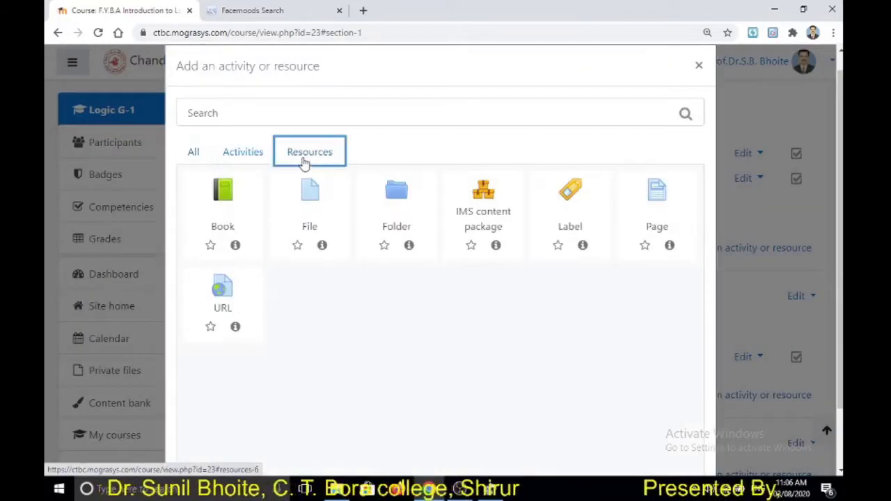
click(309, 203)
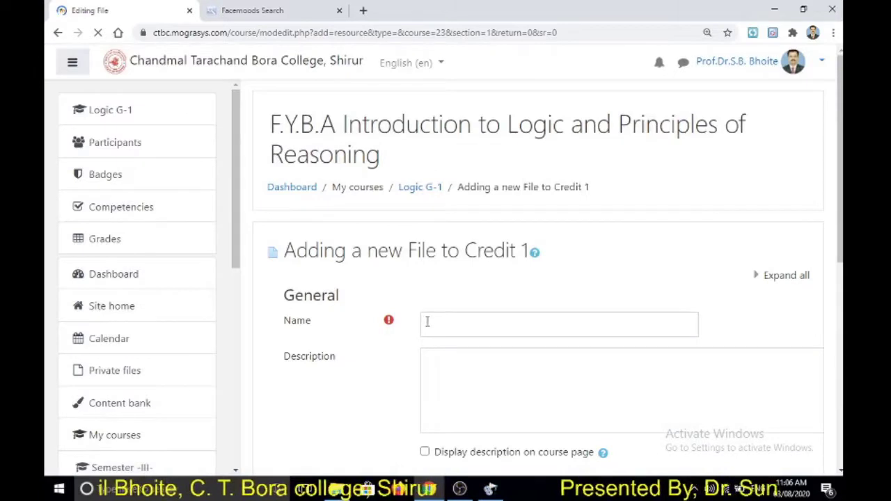
click(428, 323)
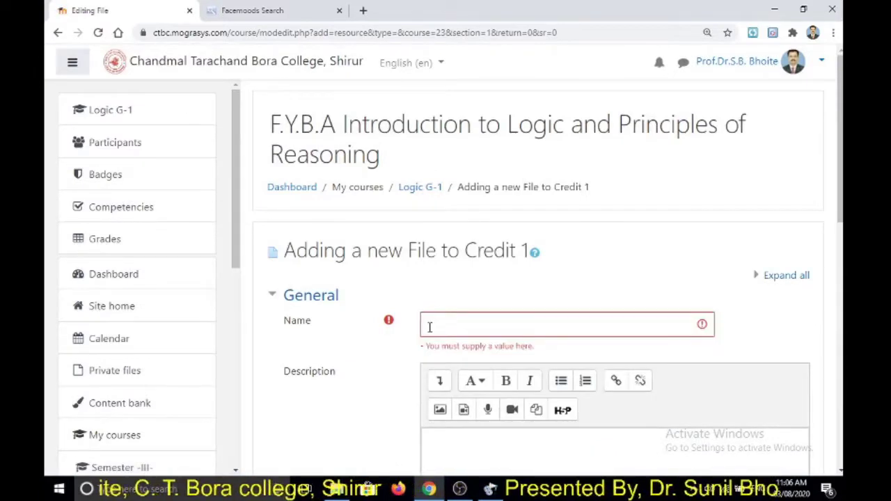
click(447, 325)
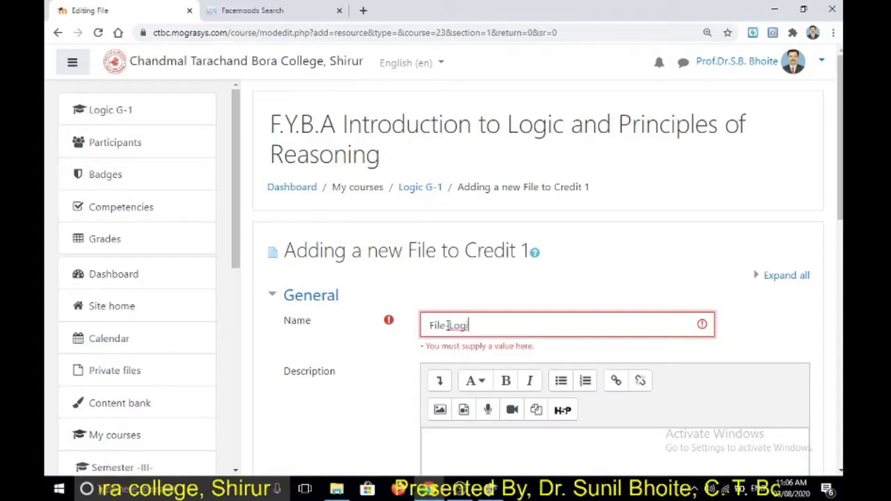
click(381, 373)
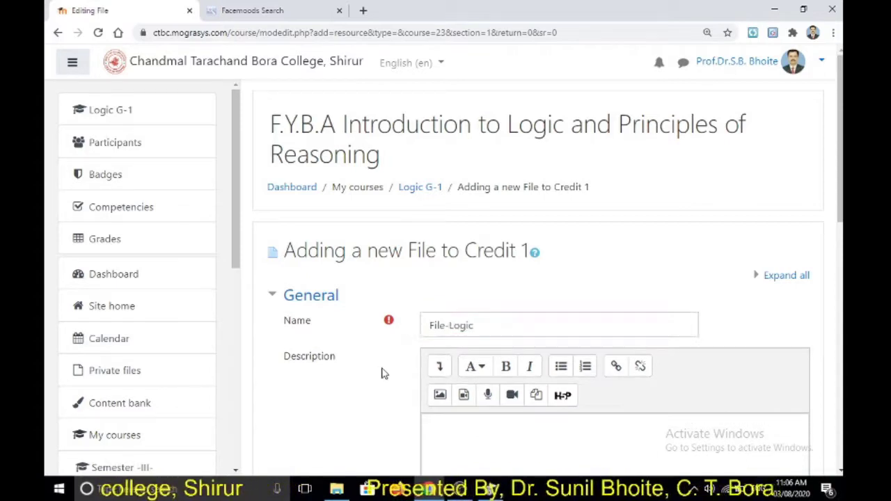
Upload the presentation "ppt Categorical Syllogism and its rulles" from the desktop's Content folder into the resource's selected files.
scroll(382, 374, down, 3)
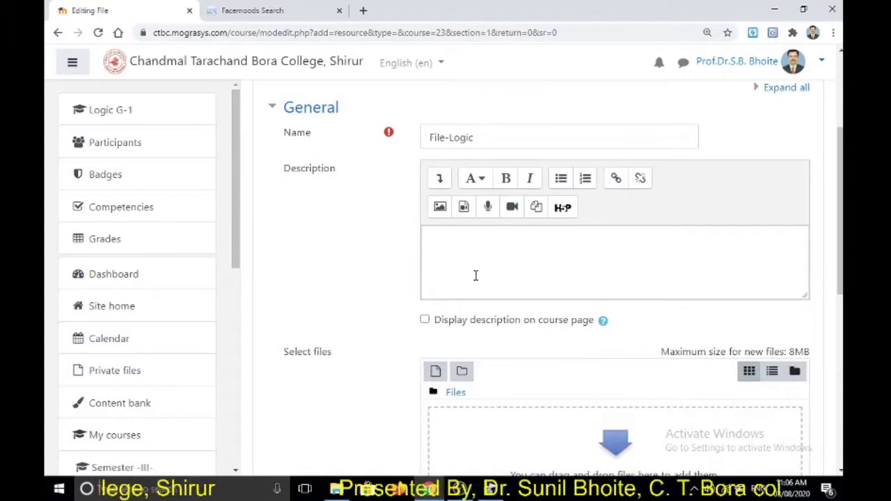
click(465, 239)
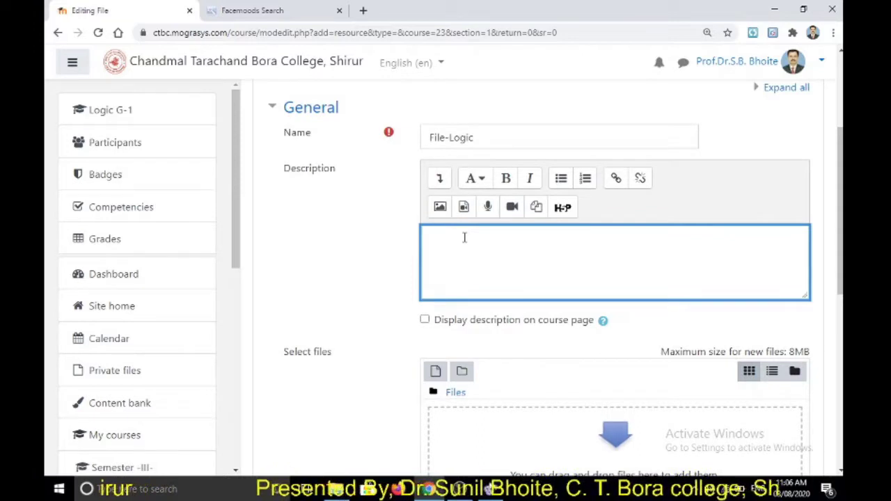
scroll(464, 242, down, 1)
scroll(463, 245, down, 1)
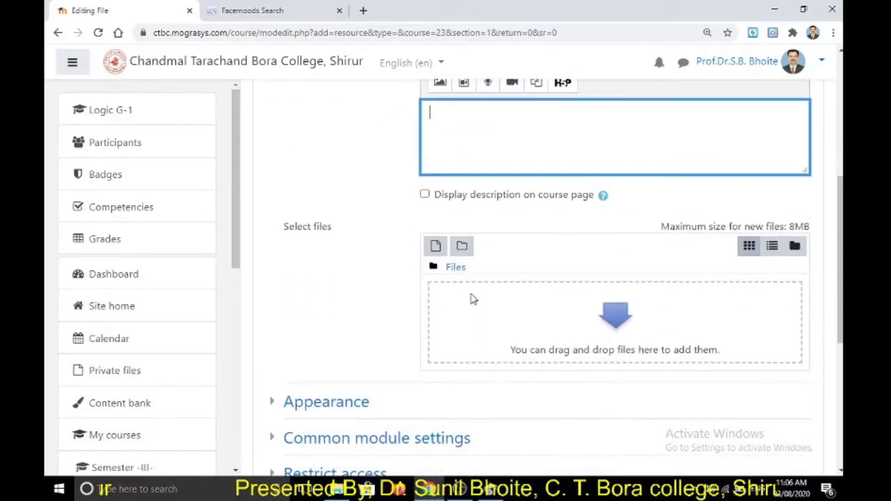
click(527, 335)
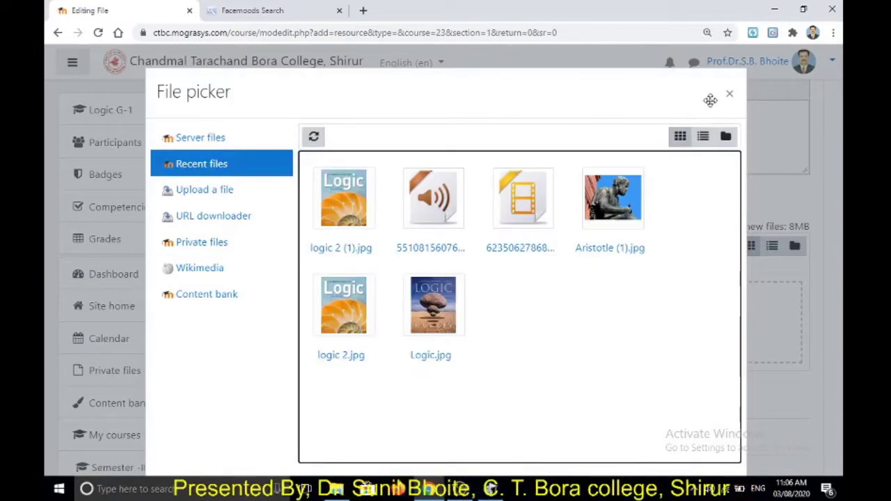
click(729, 94)
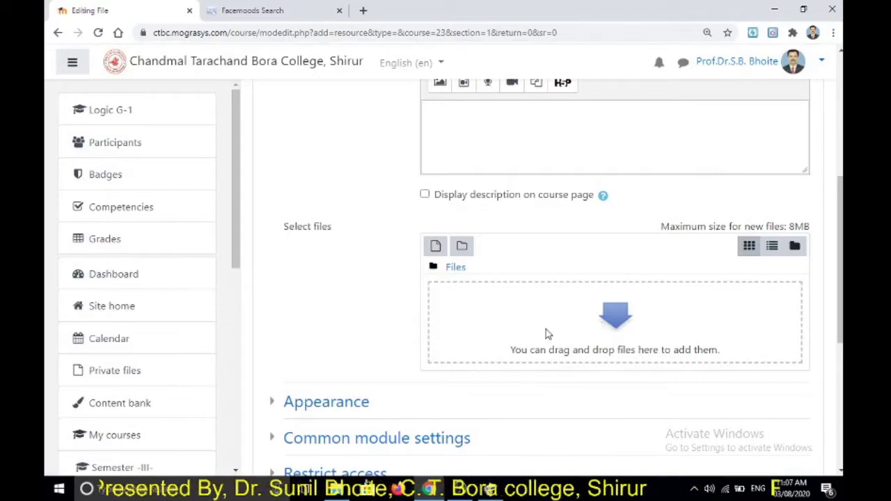
click(337, 488)
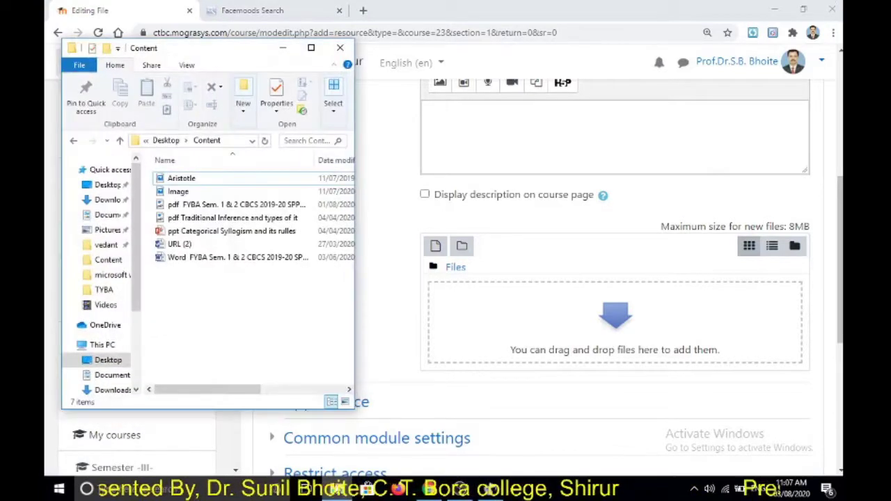
click(213, 232)
drag(214, 238, 491, 352)
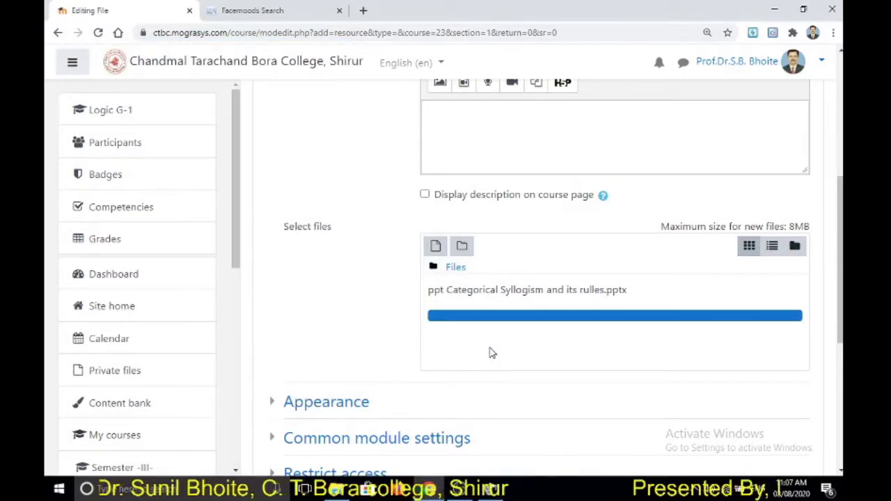
Save the File-Logic resource and return to the course page.
scroll(491, 352, down, 3)
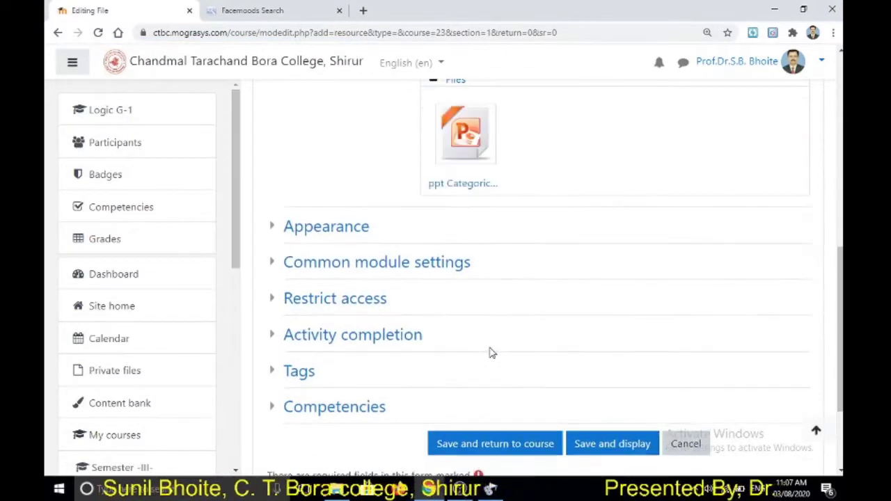
scroll(491, 353, down, 3)
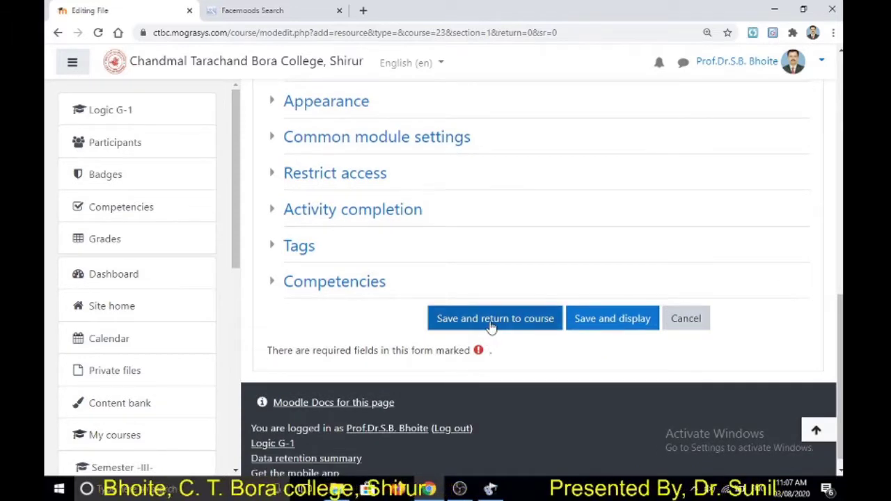
click(491, 325)
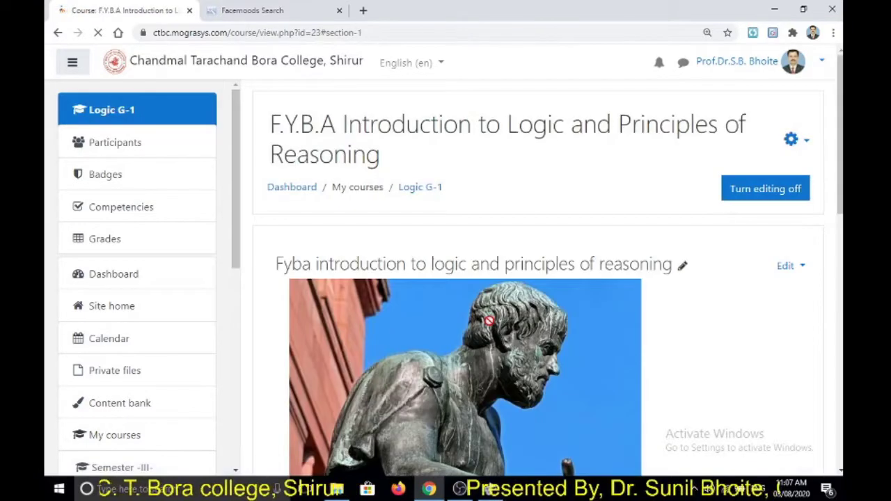
Add a new Folder resource to the Credit 1 topic and name it "Folder- Logic".
scroll(489, 320, down, 3)
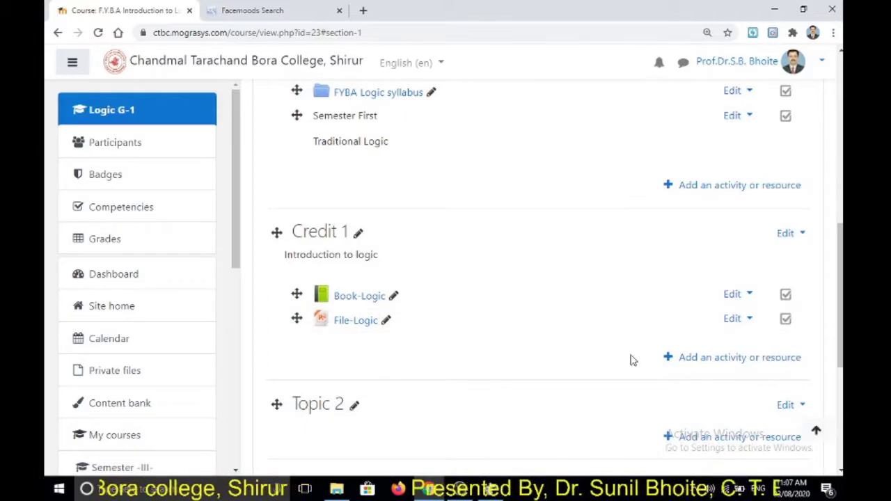
click(708, 362)
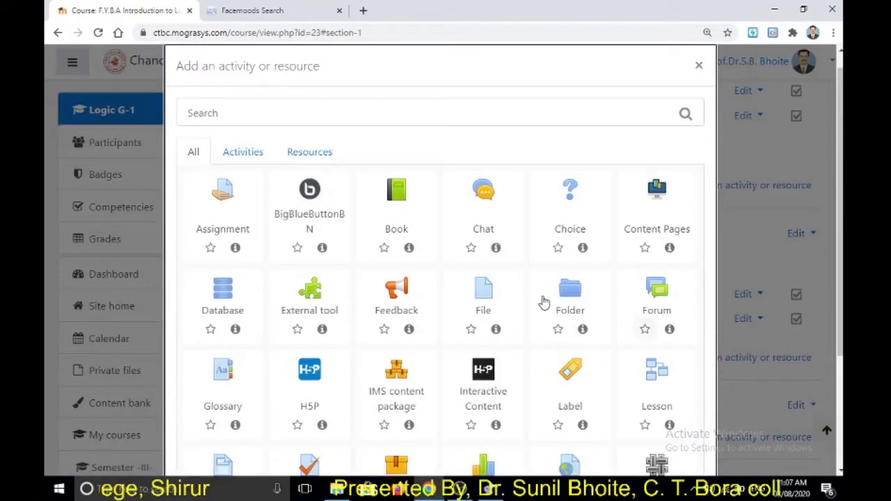
click(315, 154)
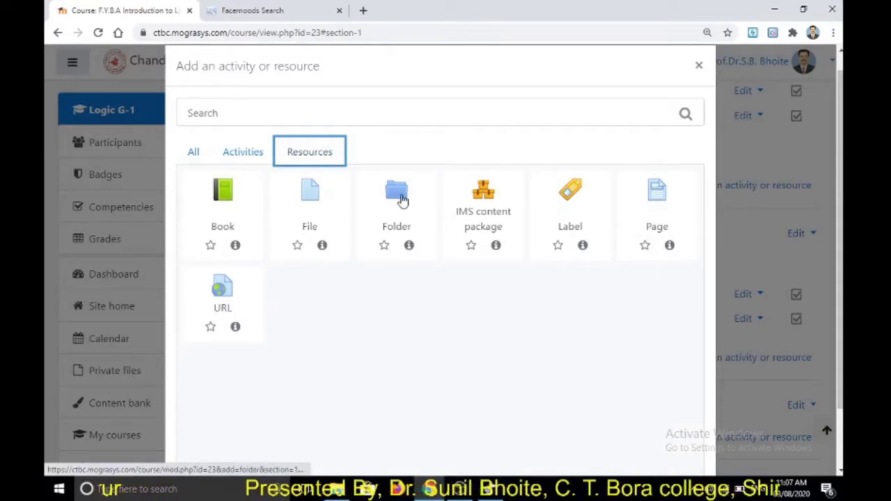
click(401, 199)
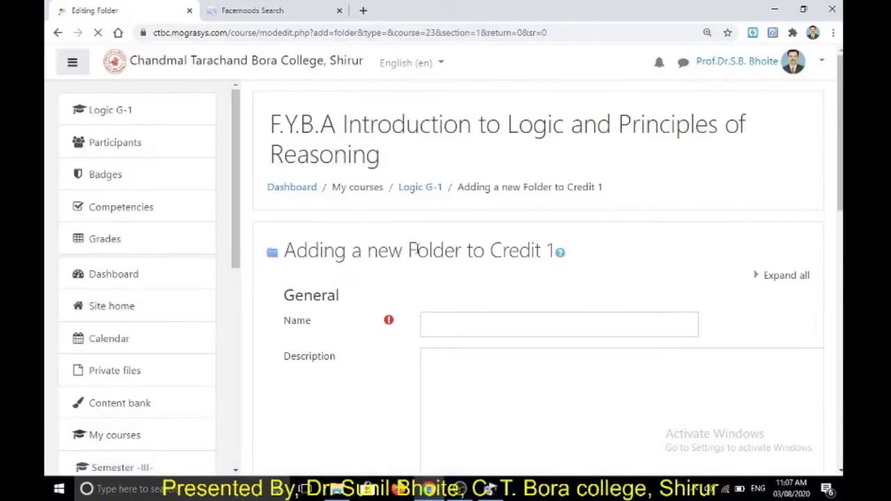
click(433, 327)
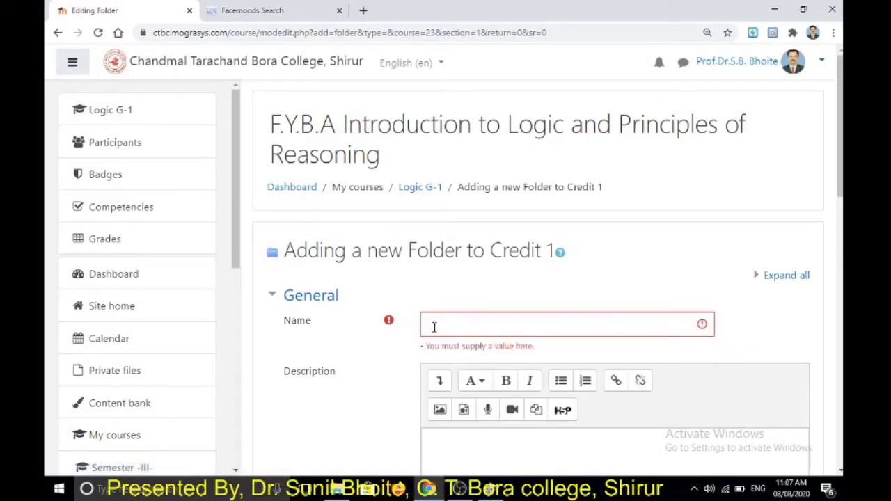
click(435, 325)
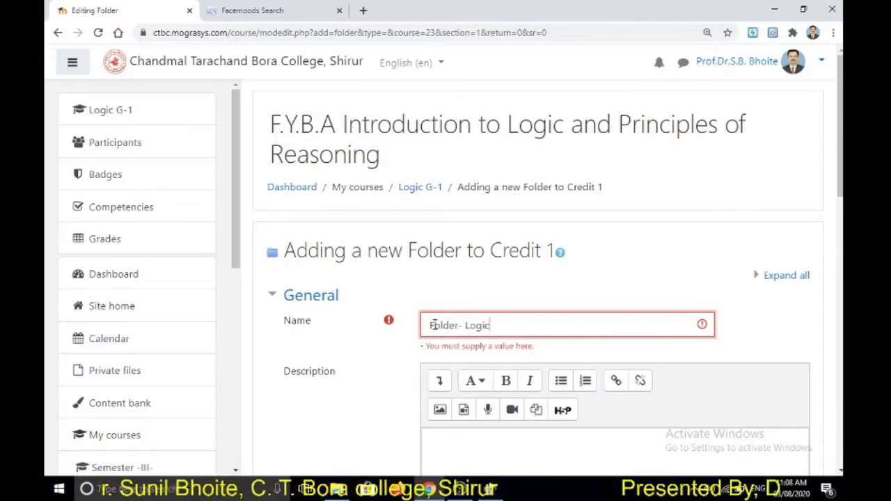
click(391, 366)
scroll(392, 368, down, 2)
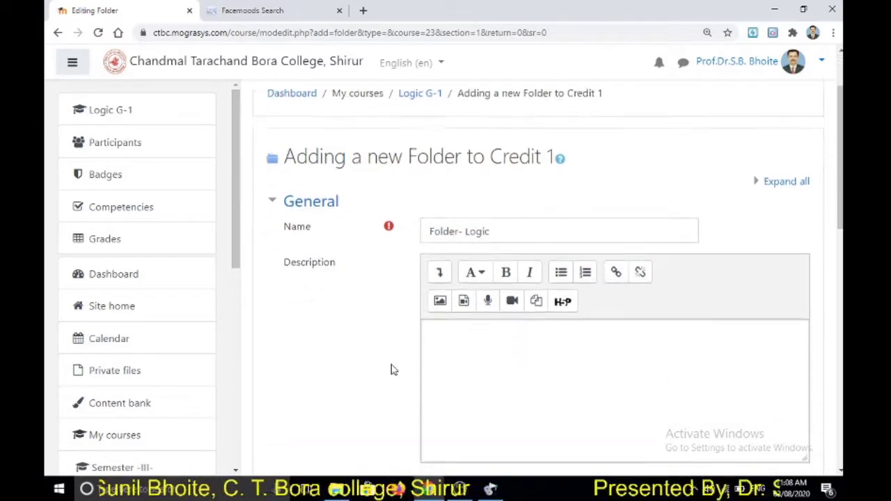
scroll(444, 337, down, 5)
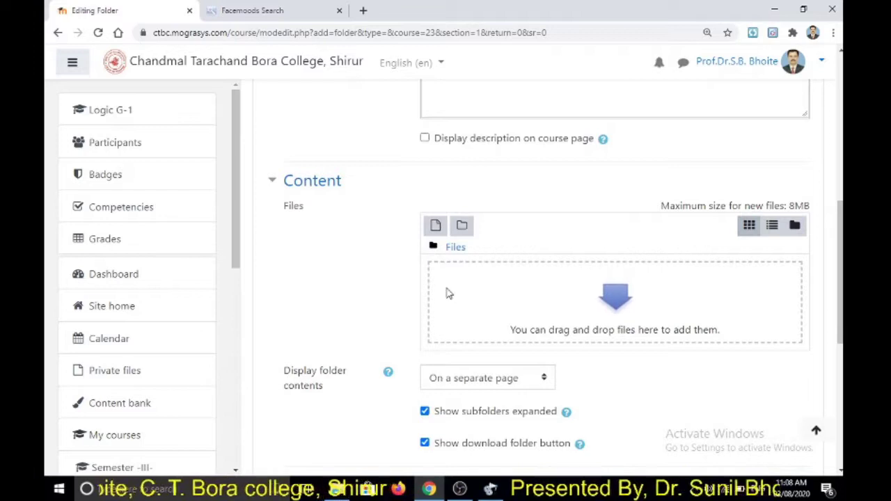
Upload "Image", both PDFs, "ppt Categorical Syllogism and its rulles" and "URL (2)" from the desktop's Content folder into the Folder resource's files.
click(337, 489)
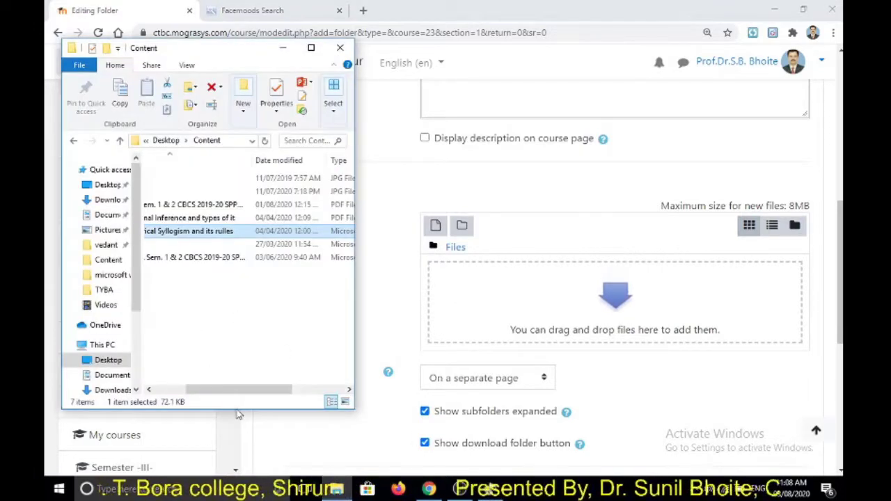
drag(245, 391, 200, 391)
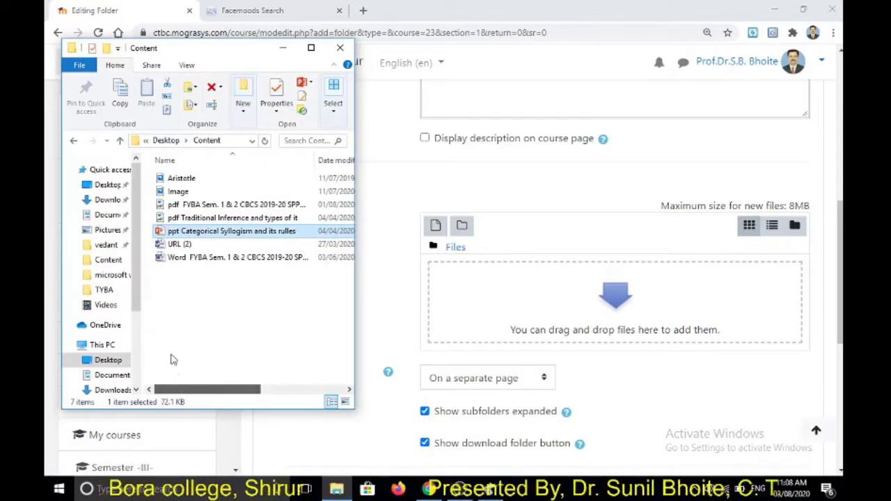
click(191, 193)
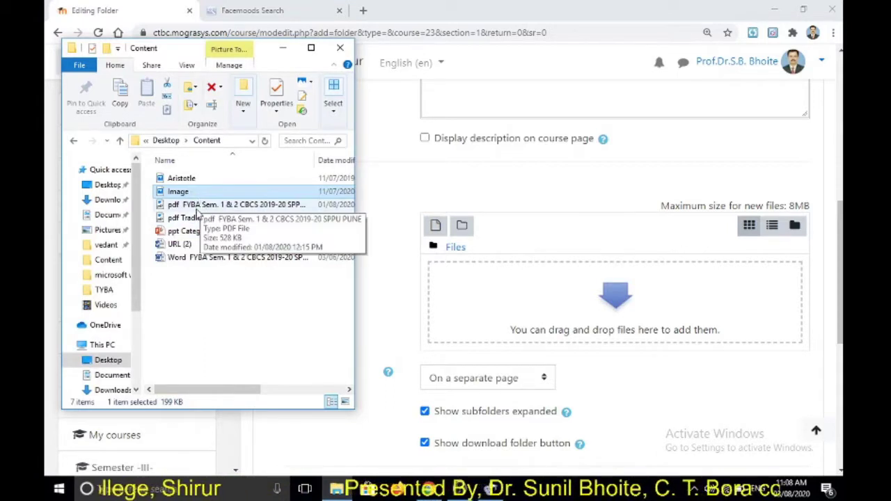
ctrl+click(201, 206)
ctrl+click(200, 218)
ctrl+click(201, 232)
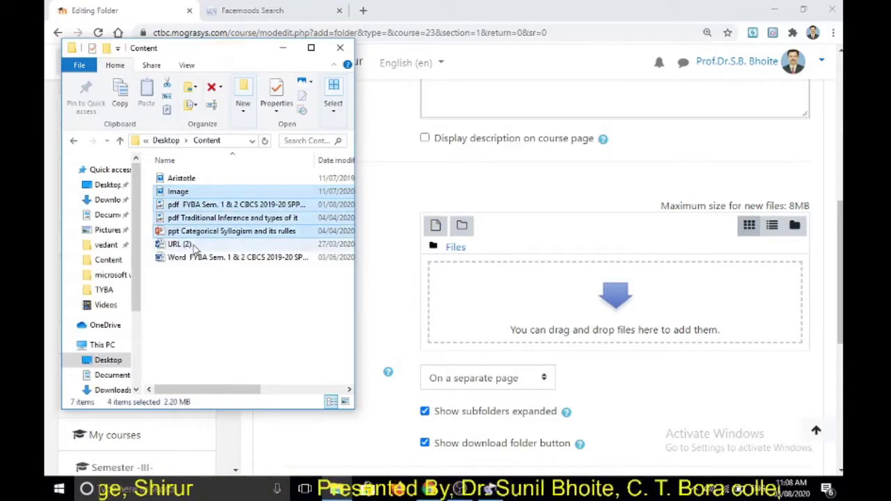
ctrl+click(196, 248)
drag(207, 237, 535, 336)
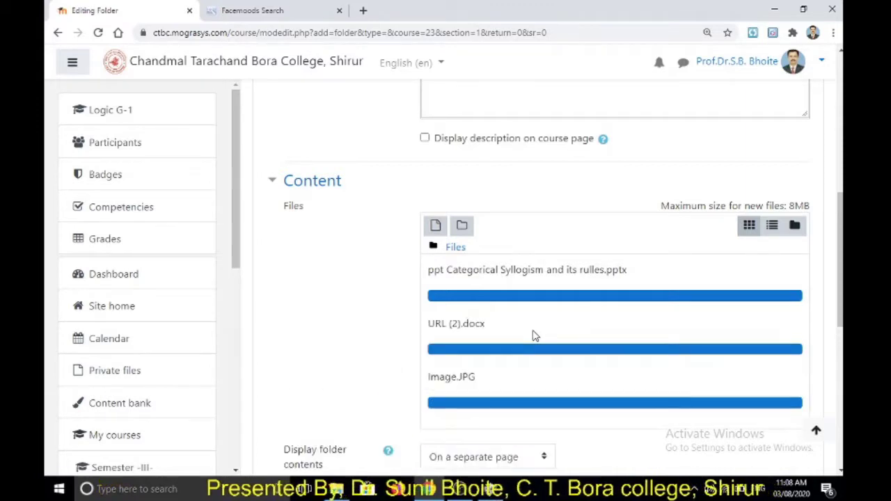
Save the Folder- Logic resource and return to the course page, accepting to leave the editing form.
scroll(533, 336, down, 3)
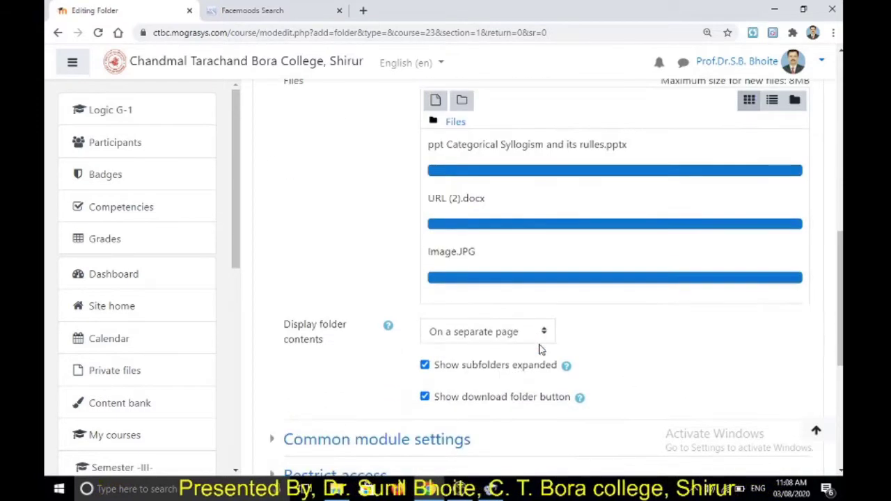
scroll(399, 307, down, 3)
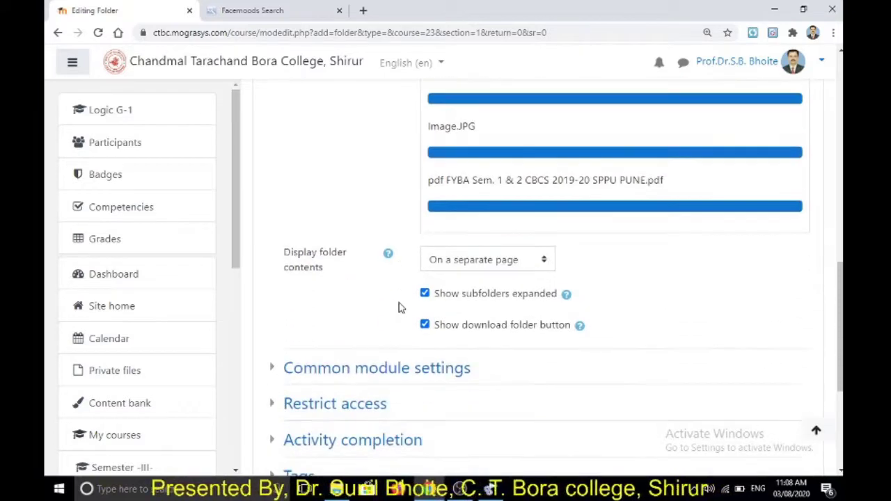
scroll(398, 308, up, 3)
scroll(399, 306, down, 5)
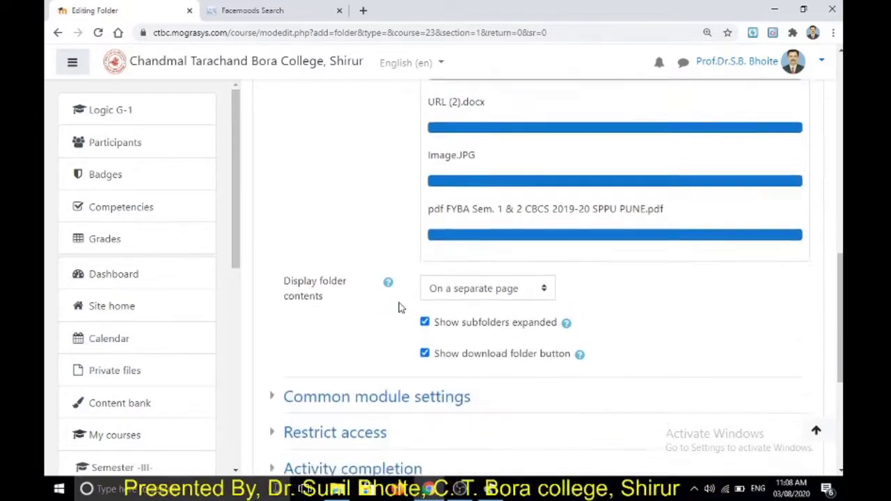
scroll(441, 304, down, 4)
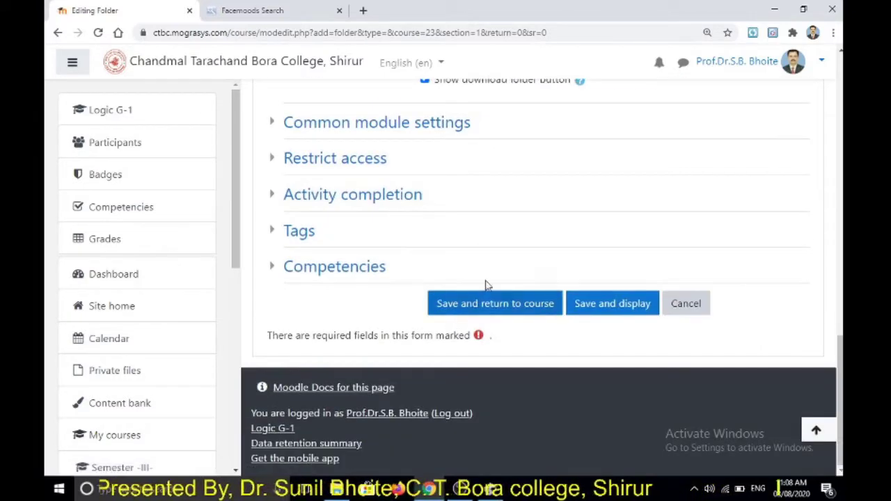
click(493, 305)
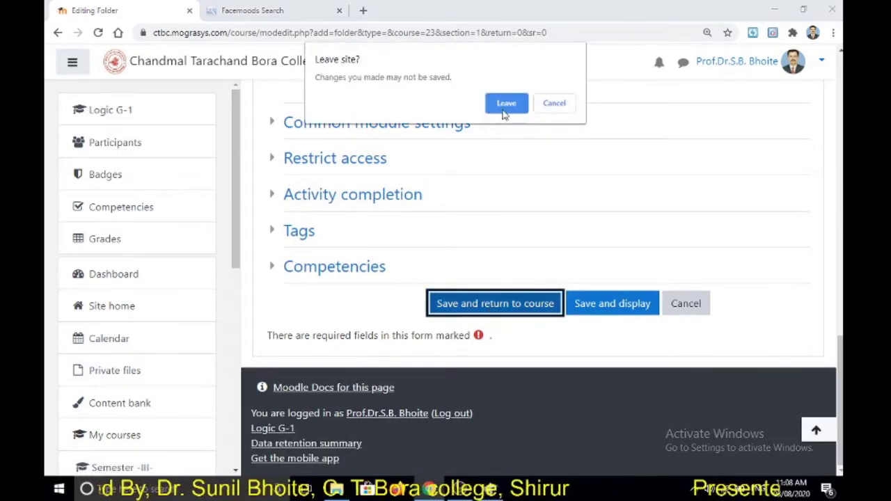
click(506, 104)
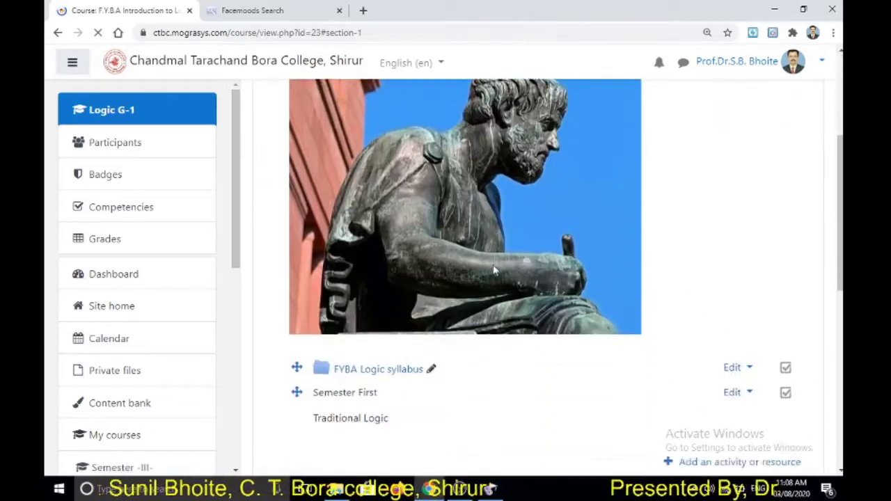
Add a new Page resource to the Credit 1 topic and name it "Page- Induction".
scroll(493, 270, down, 5)
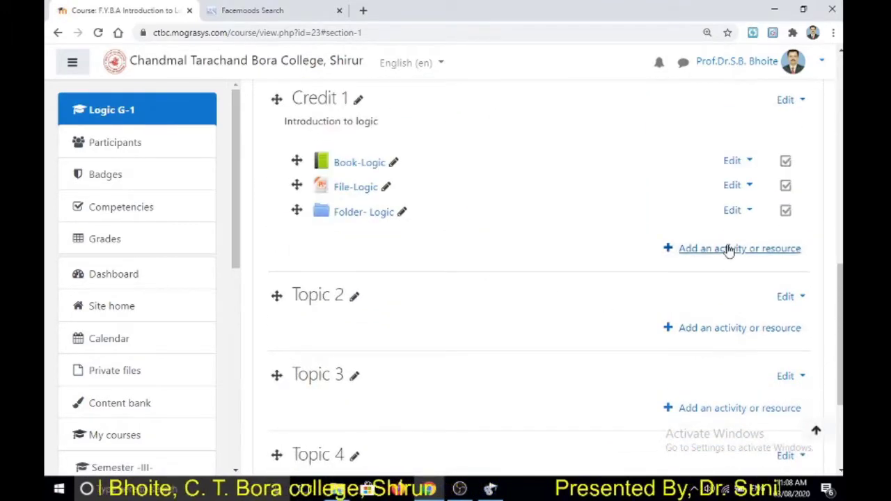
click(728, 249)
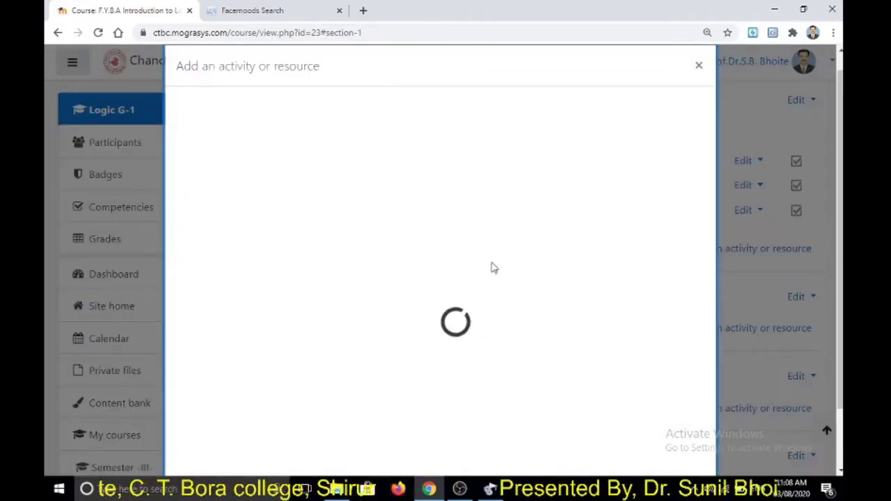
click(304, 156)
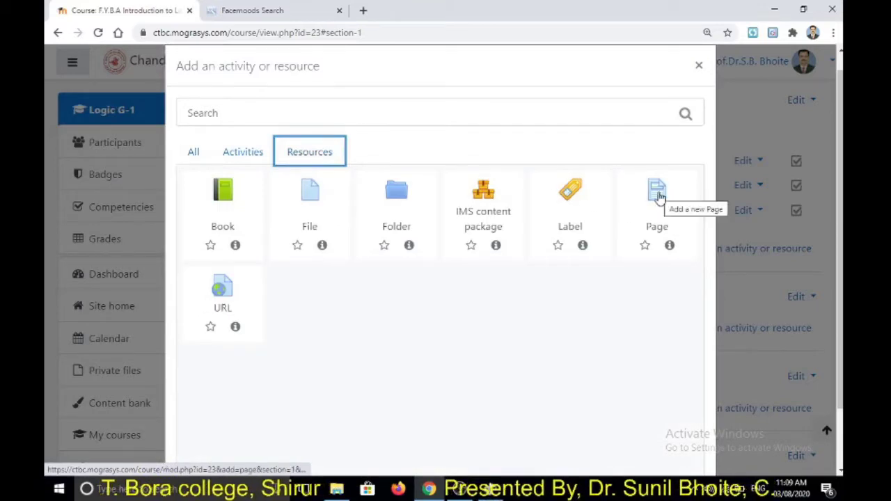
click(659, 197)
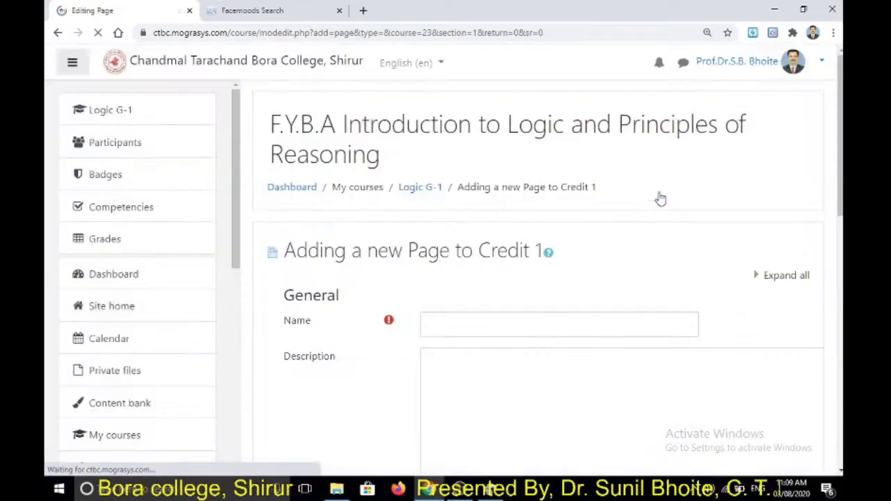
click(498, 325)
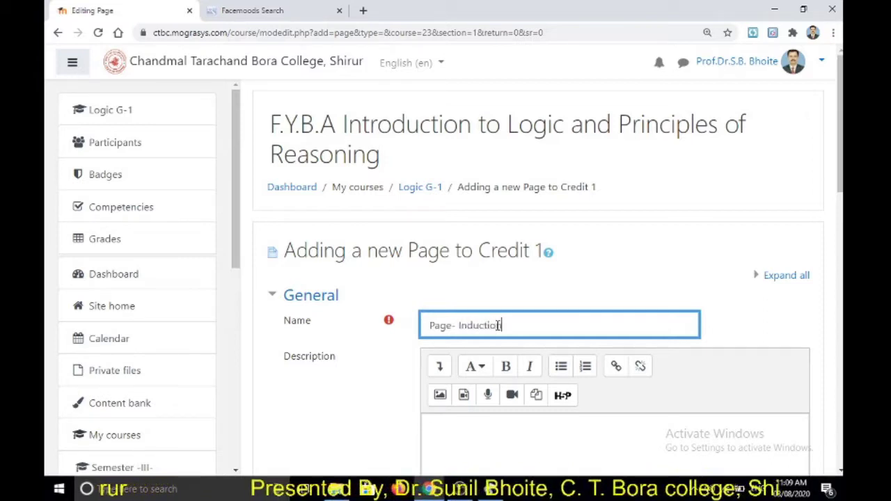
click(387, 374)
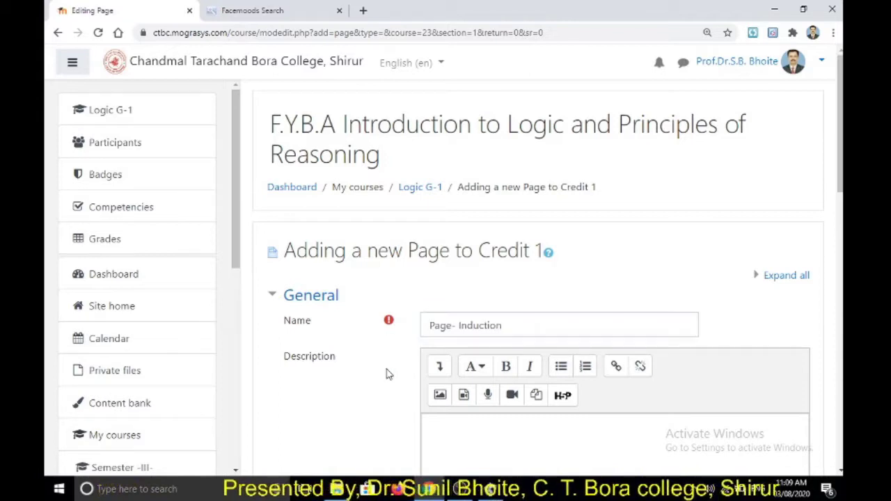
Leave the description empty and enter "Induction and deduction are the types of inference." as the page content.
click(462, 433)
scroll(462, 432, down, 3)
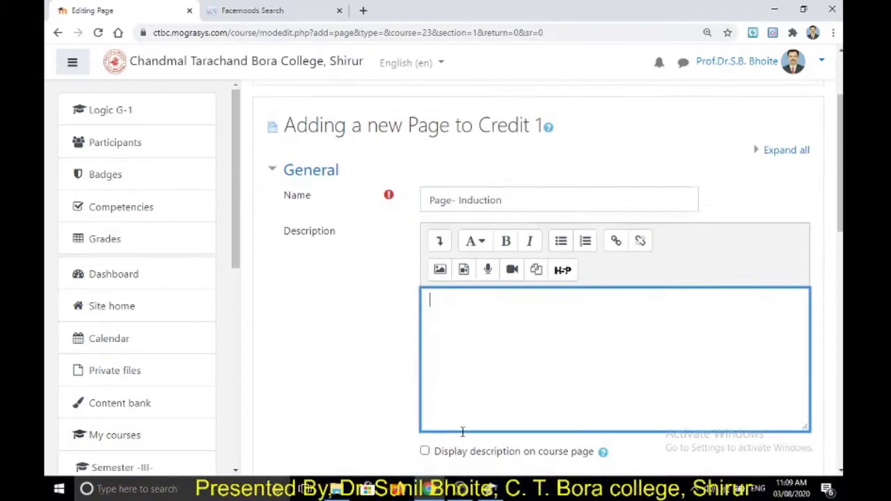
scroll(504, 363, down, 3)
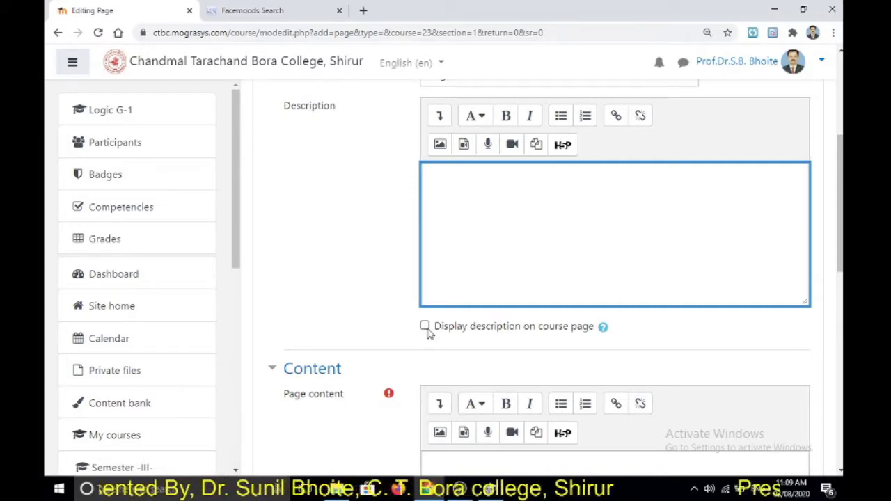
scroll(429, 334, down, 1)
scroll(425, 376, down, 2)
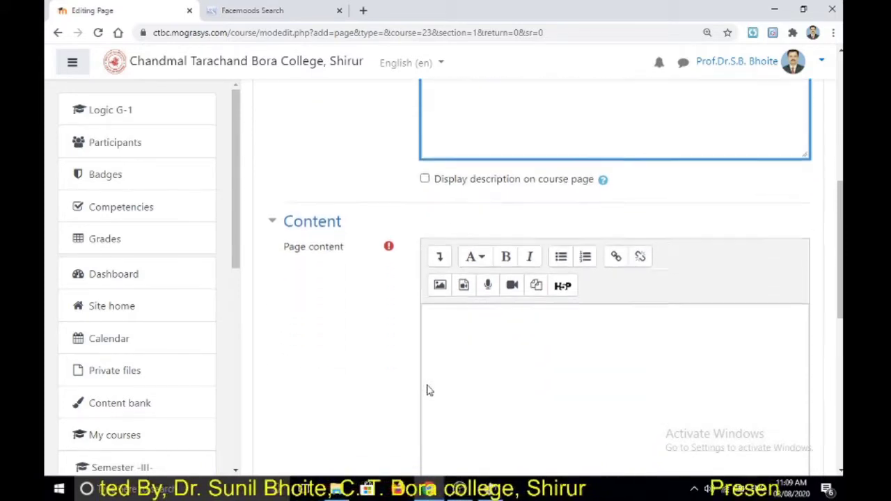
click(451, 286)
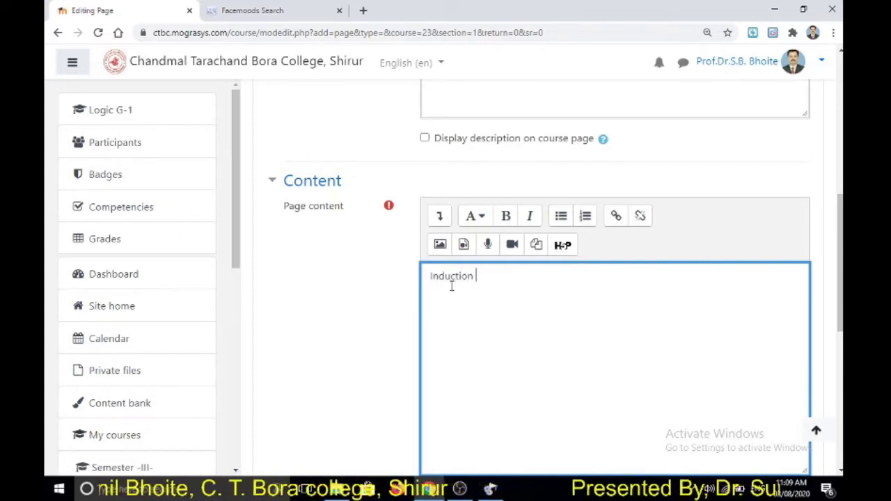
text(an)
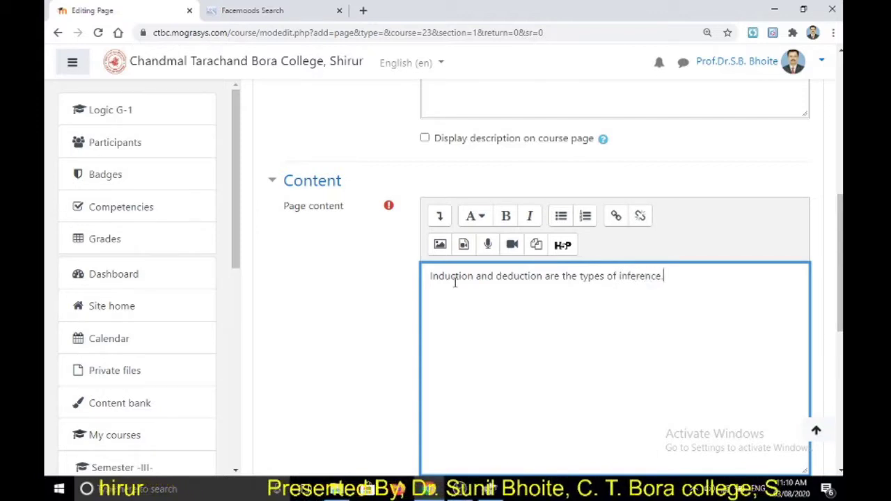
scroll(468, 356, down, 2)
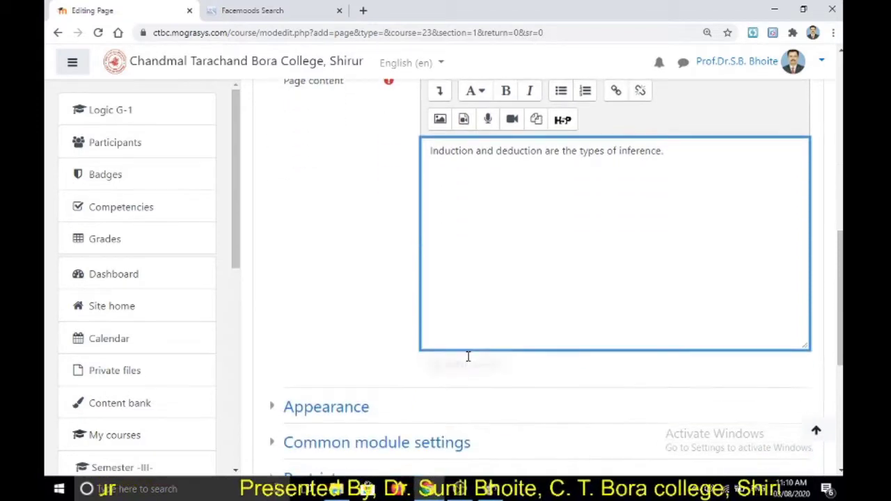
scroll(501, 337, up, 1)
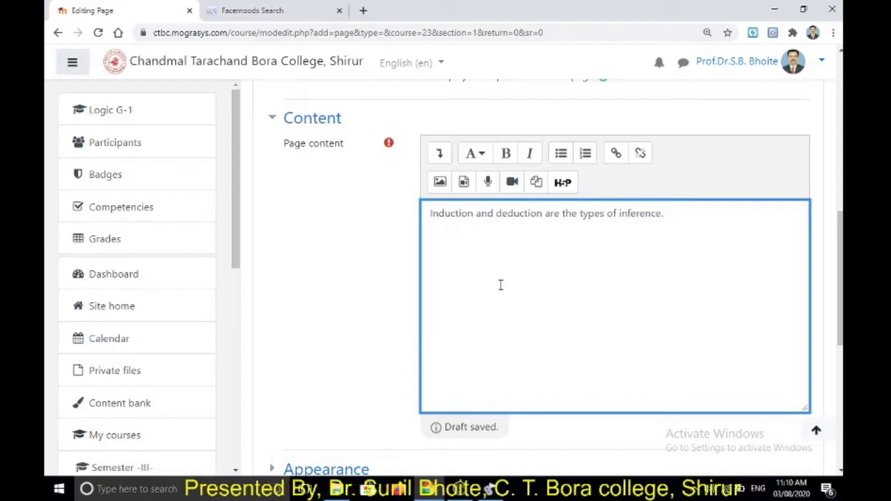
scroll(499, 297, down, 3)
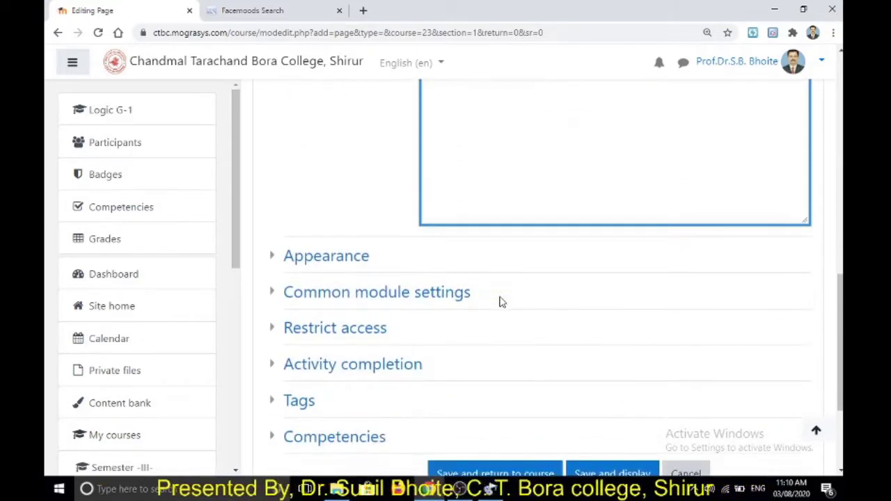
scroll(501, 302, up, 1)
scroll(499, 302, up, 2)
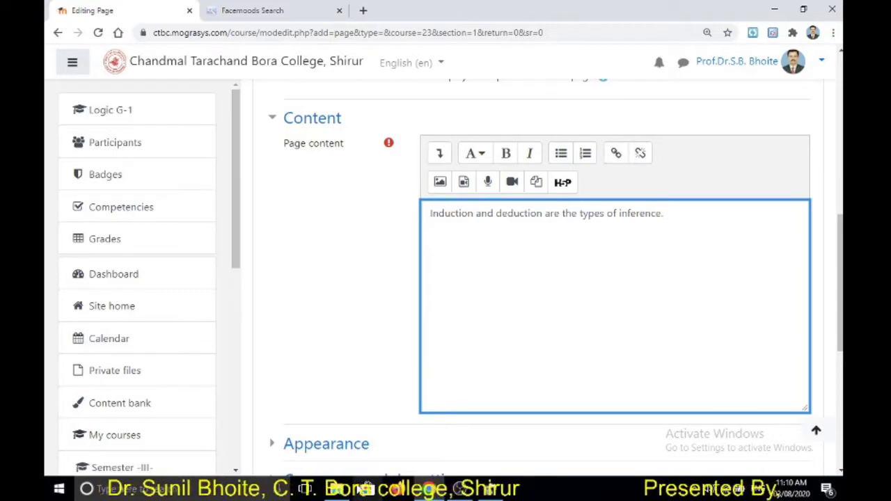
Open the "URL (2)" document from the Content folder in Word and copy the YouTube link of list item 2.
click(340, 490)
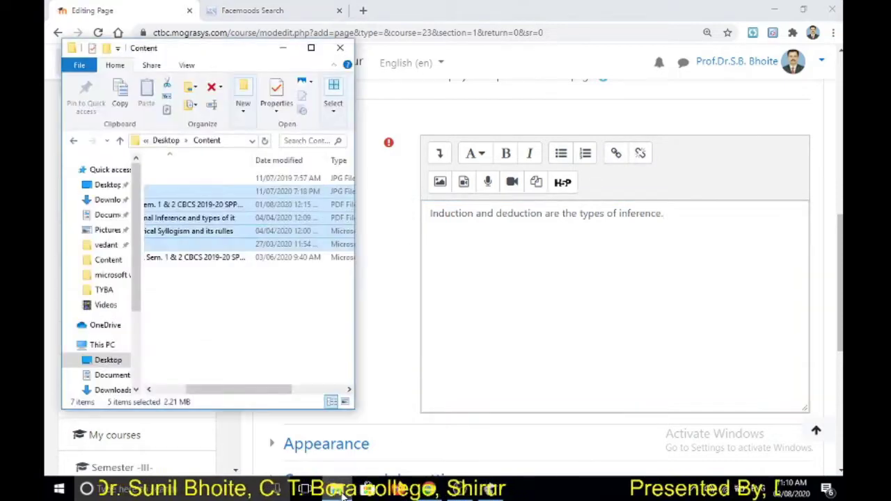
click(213, 333)
drag(239, 391, 179, 392)
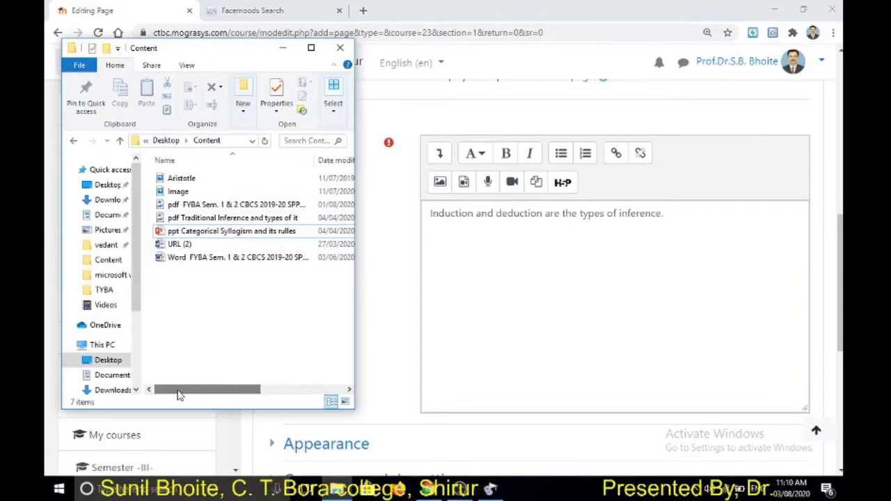
click(180, 244)
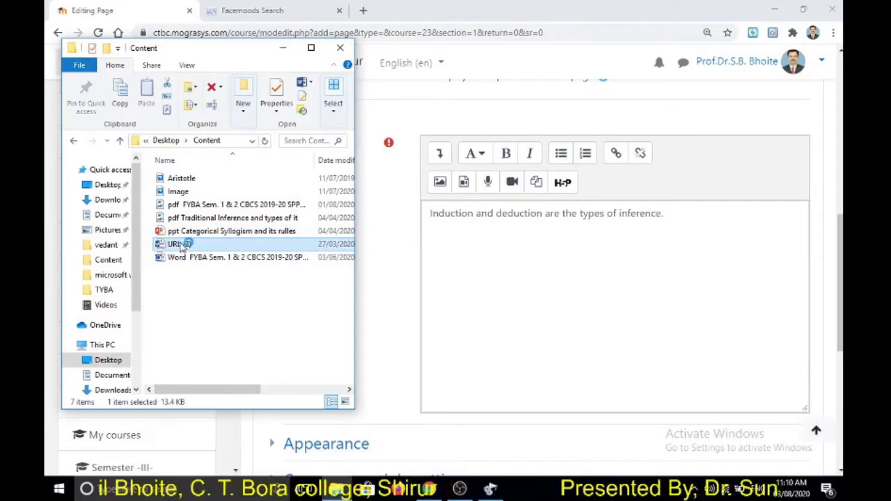
double_click(181, 245)
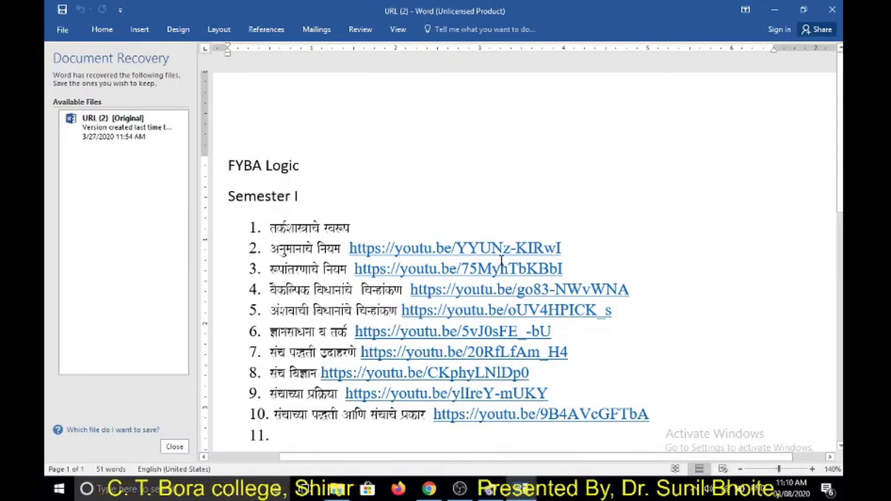
drag(569, 245, 384, 254)
key(ctrl+c)
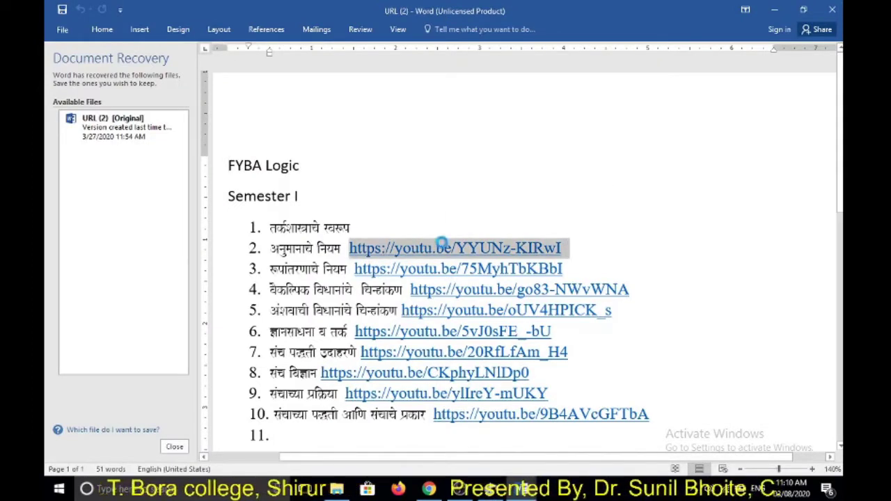
click(774, 11)
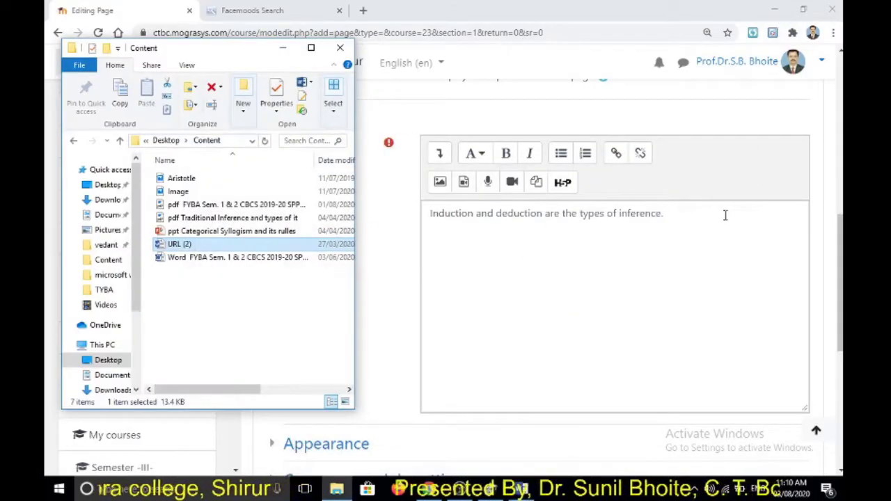
key(alt+Tab)
click(774, 12)
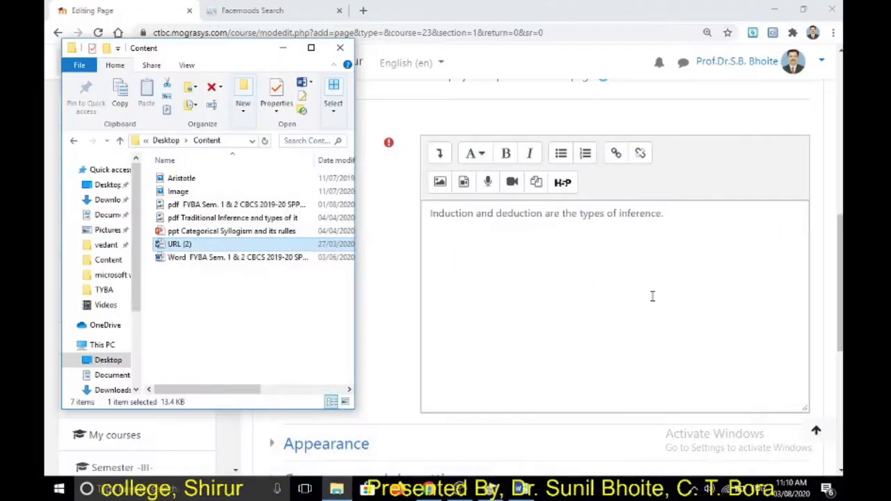
click(693, 221)
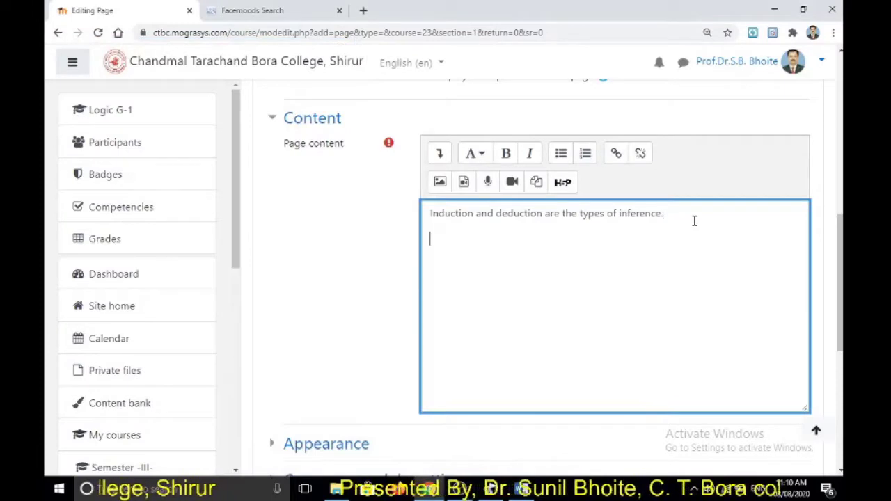
key(ctrl+v)
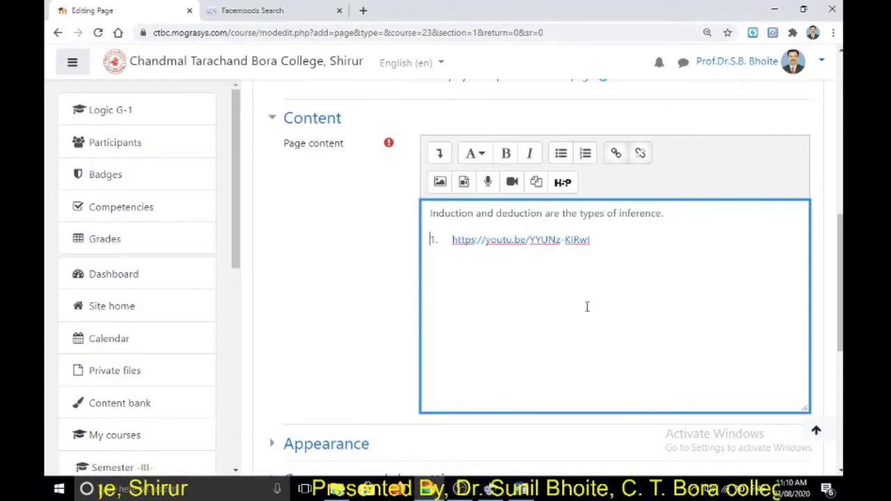
Save the "Page- Induction" resource and return to the course page.
scroll(579, 308, down, 1)
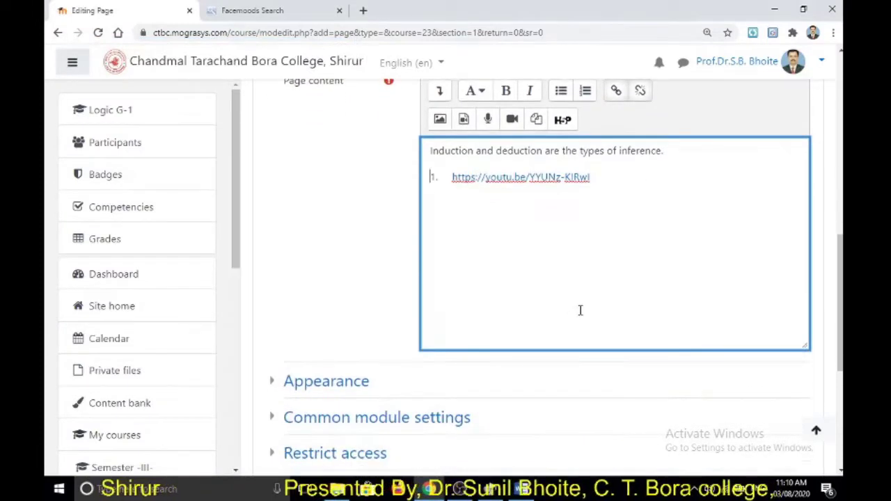
scroll(580, 309, up, 1)
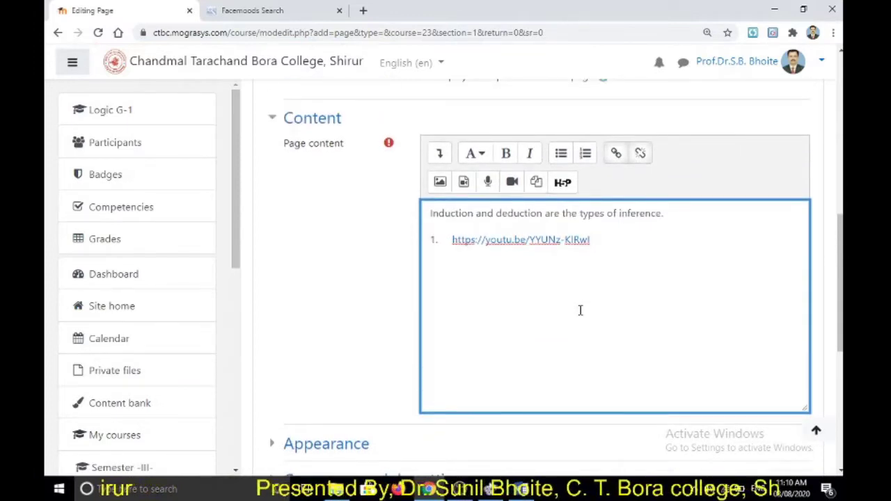
scroll(580, 310, down, 4)
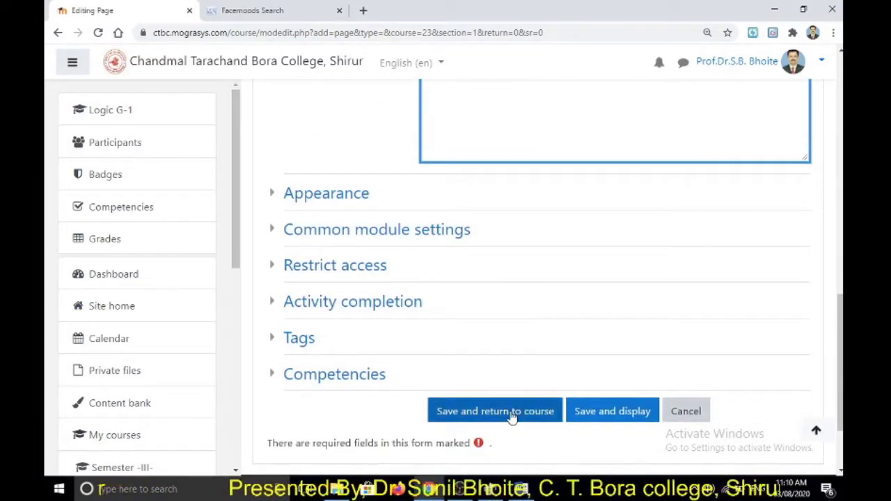
click(515, 421)
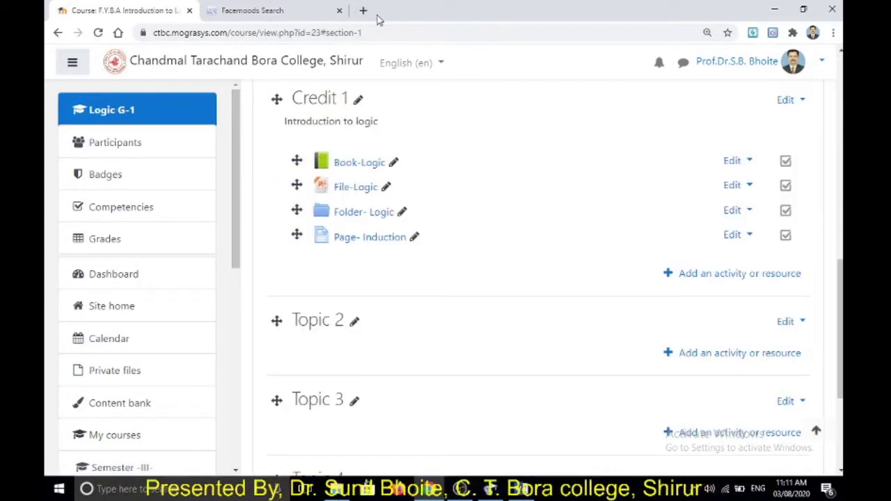
Open youtube.com in a new browser tab.
click(364, 12)
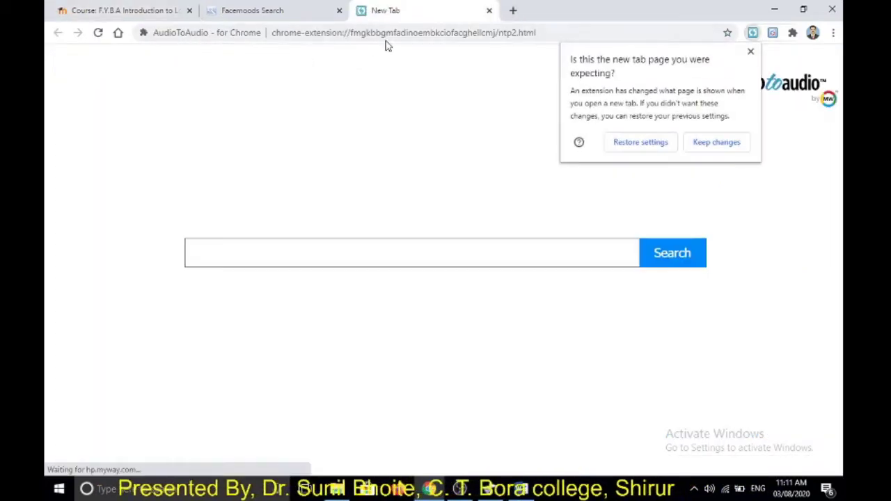
double_click(388, 32)
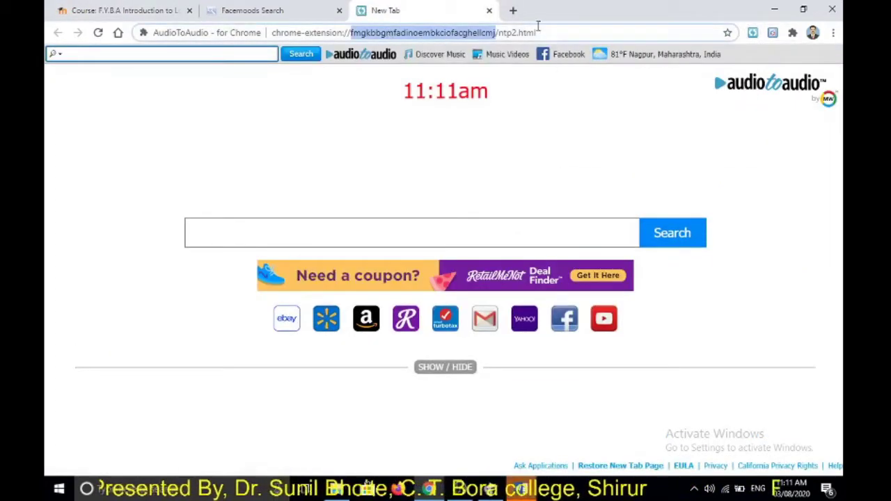
drag(543, 28, 267, 45)
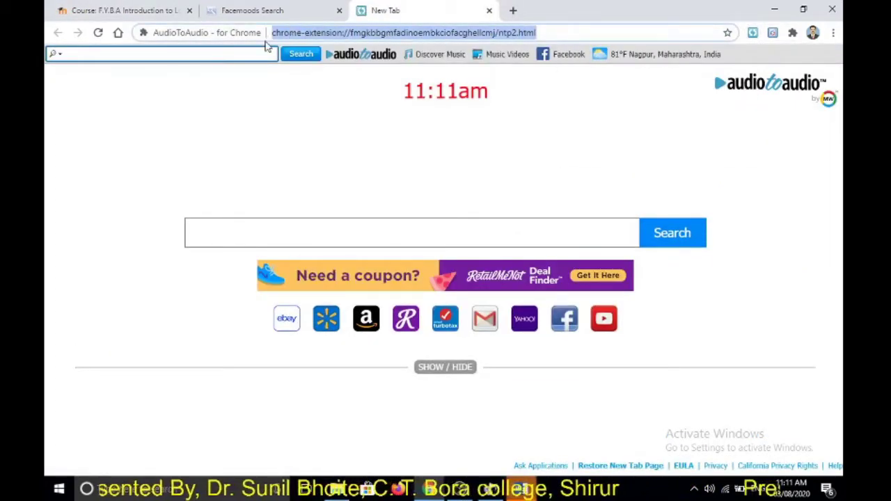
text(you)
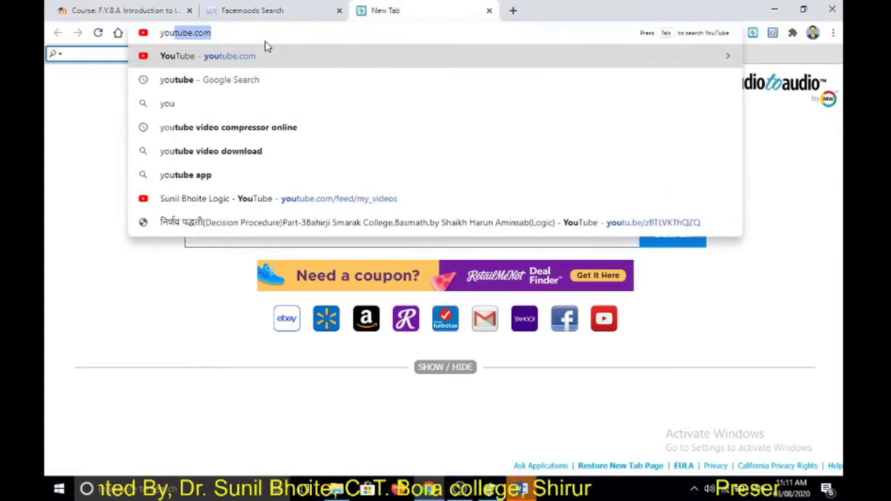
text(tu)
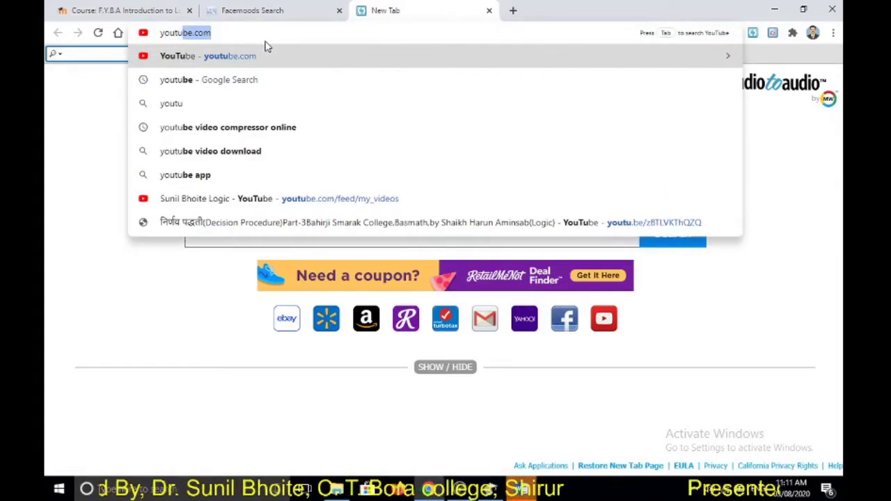
key(Return)
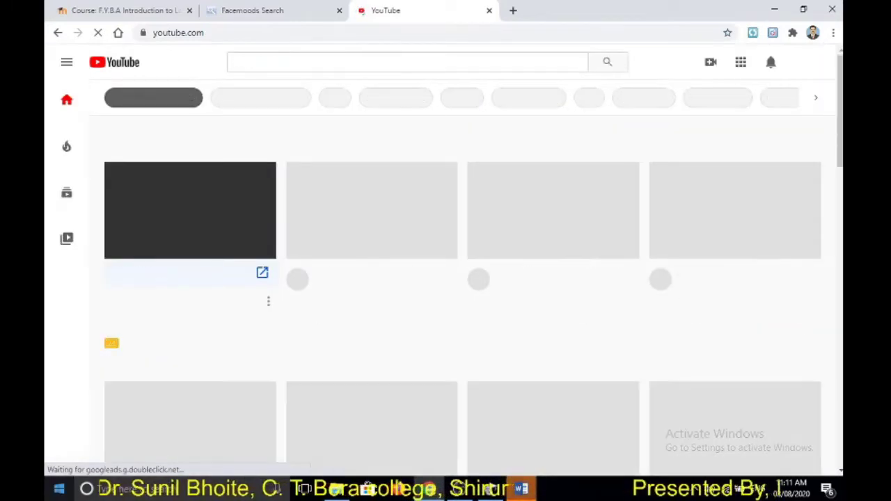
Go to the account's own uploaded videos and open "LMS in Marathi part 1".
click(67, 64)
click(116, 249)
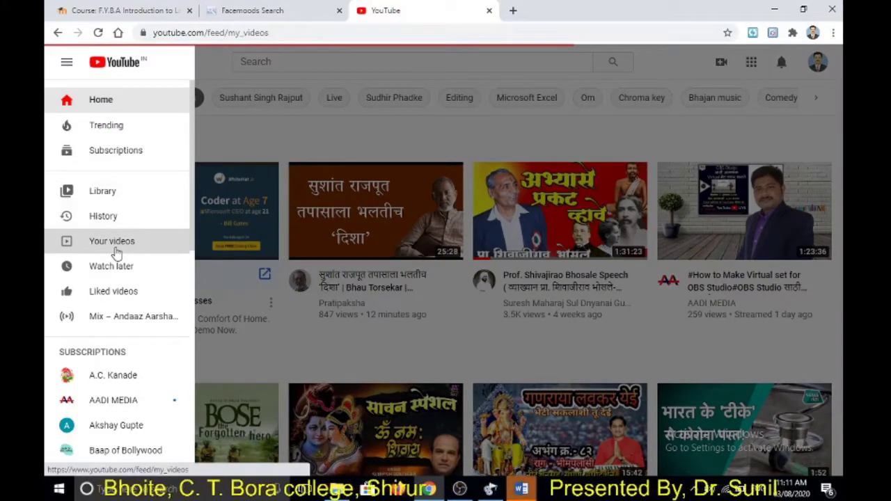
scroll(293, 306, down, 2)
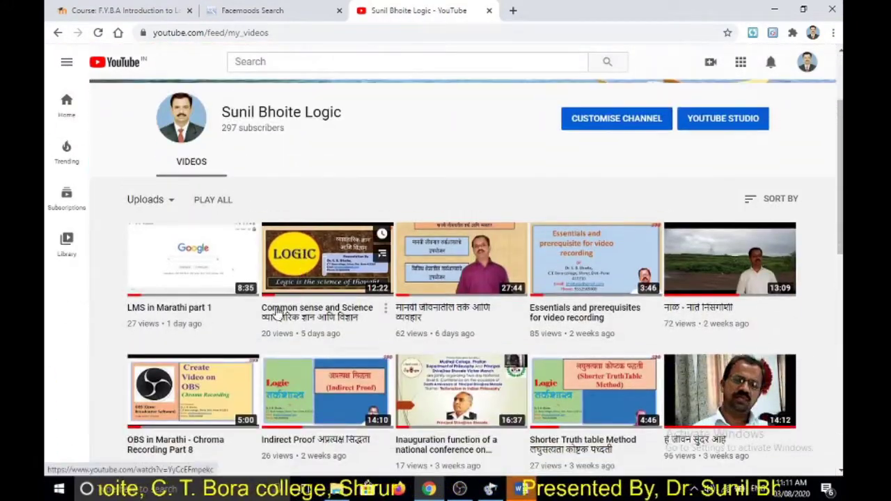
scroll(327, 265, down, 1)
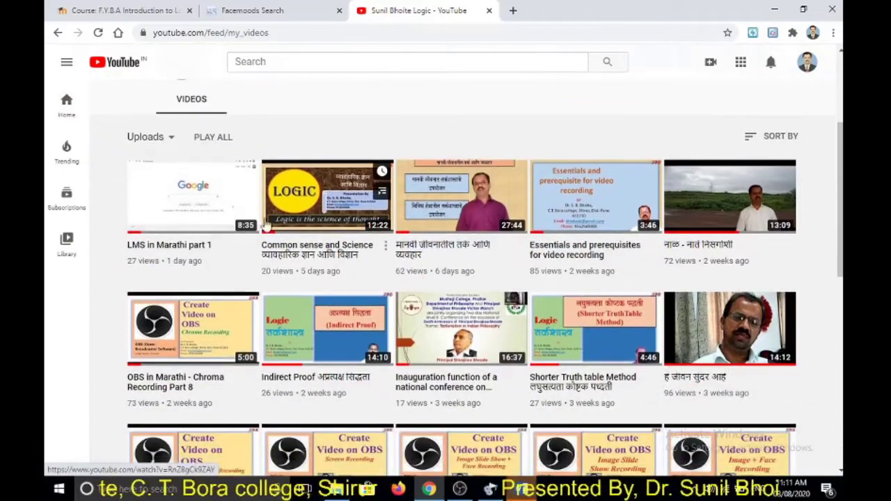
click(202, 204)
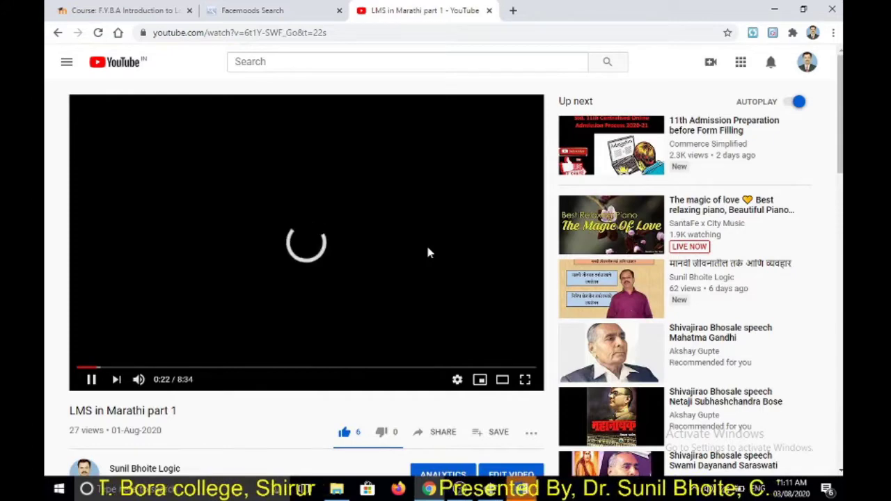
Pause the "LMS in Marathi part 1" video and copy its share link.
scroll(427, 252, down, 2)
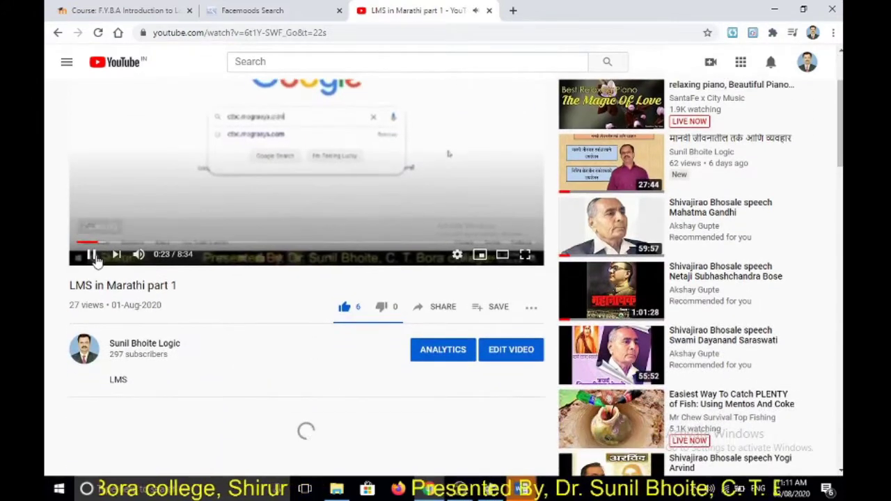
click(92, 256)
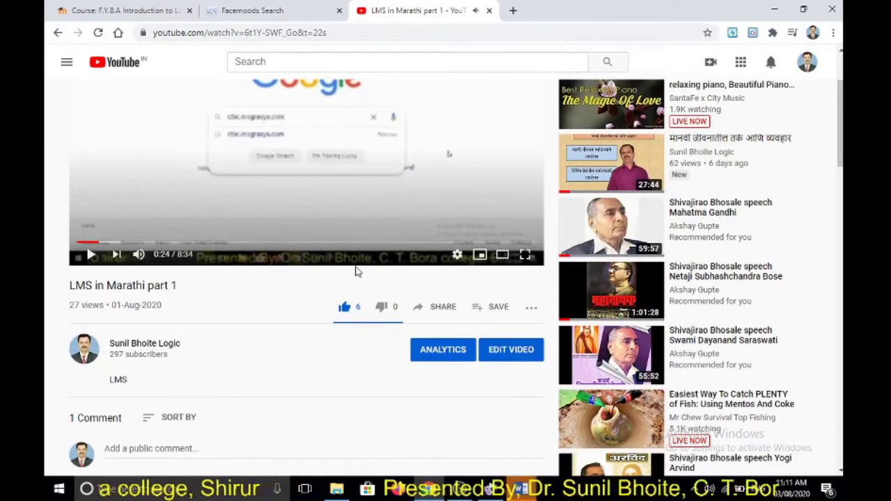
click(444, 310)
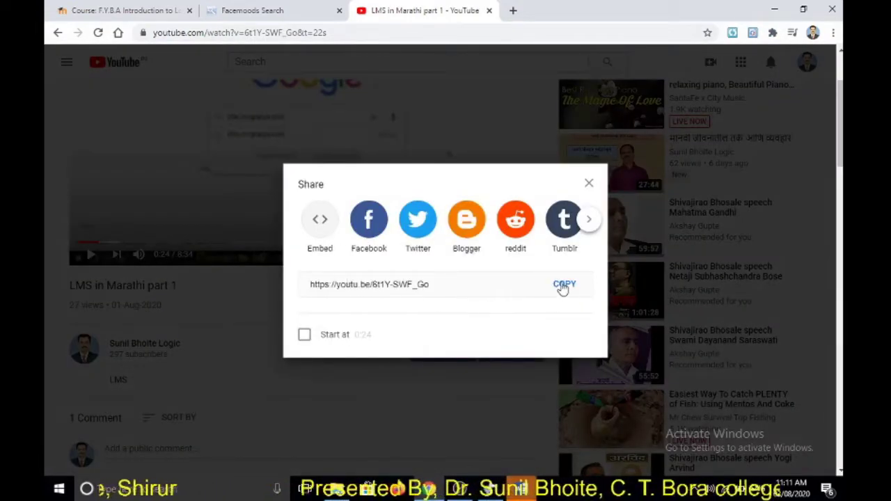
click(563, 287)
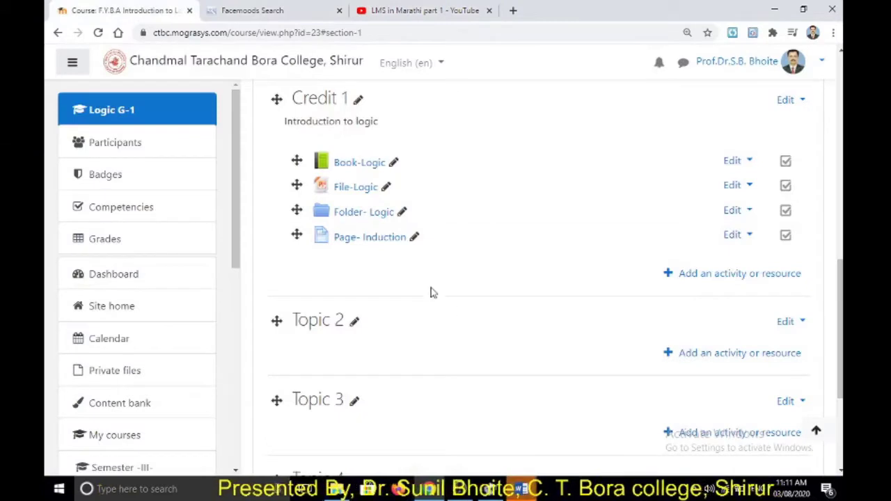
Back in the Moodle course, add a new URL resource to the Credit 1 topic and name it "URL LMS".
click(713, 277)
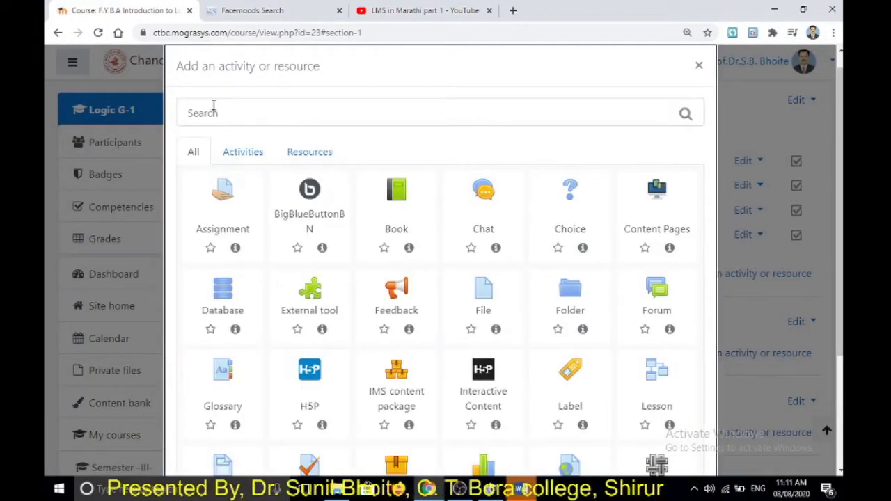
click(320, 164)
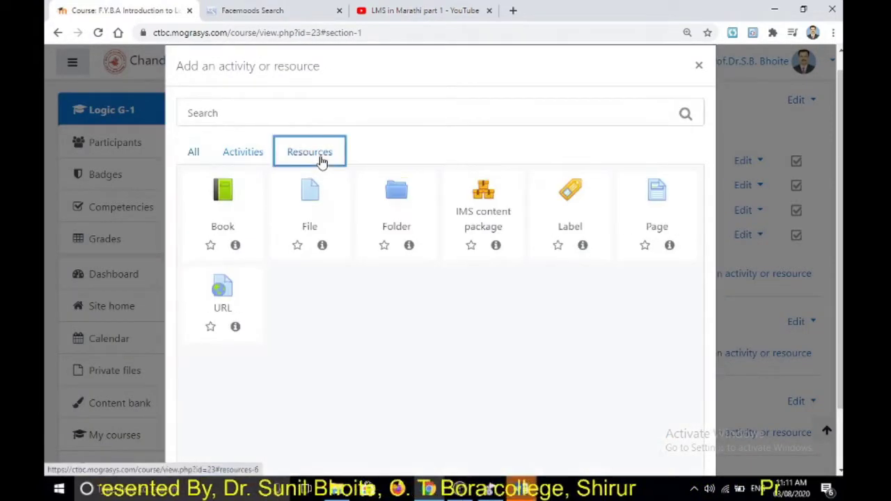
click(224, 296)
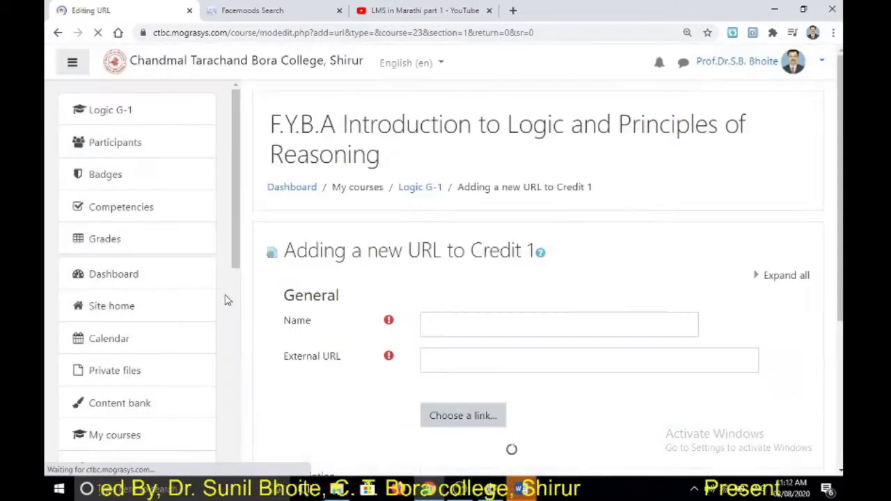
click(456, 327)
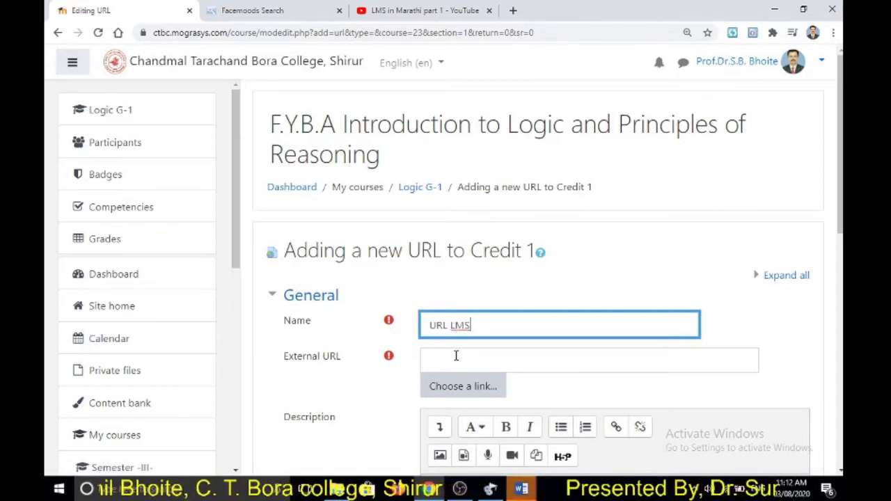
click(455, 356)
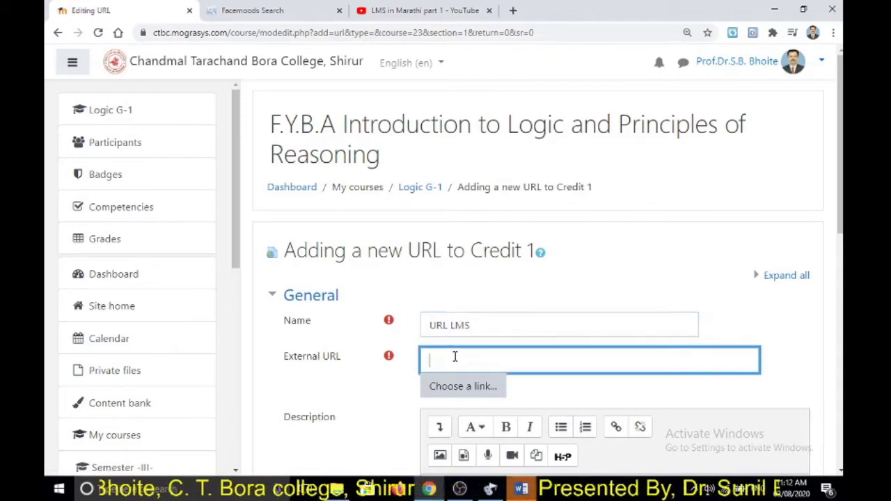
key(ctrl+v)
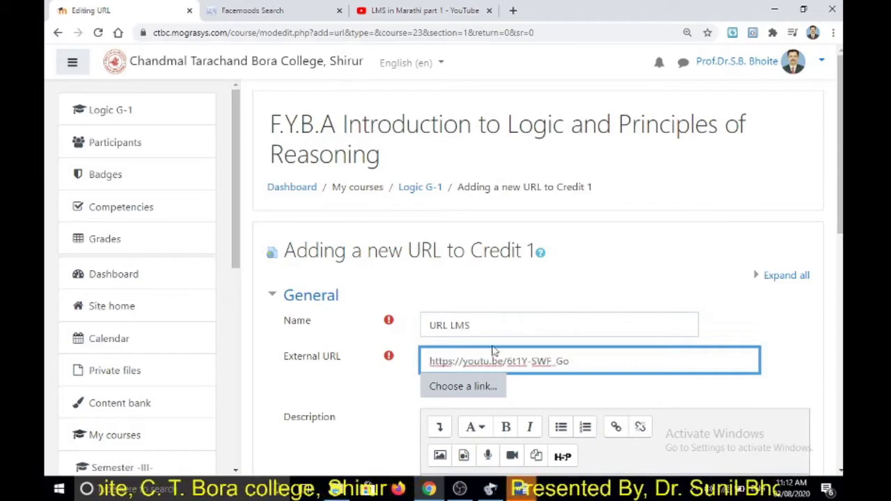
scroll(535, 389, down, 2)
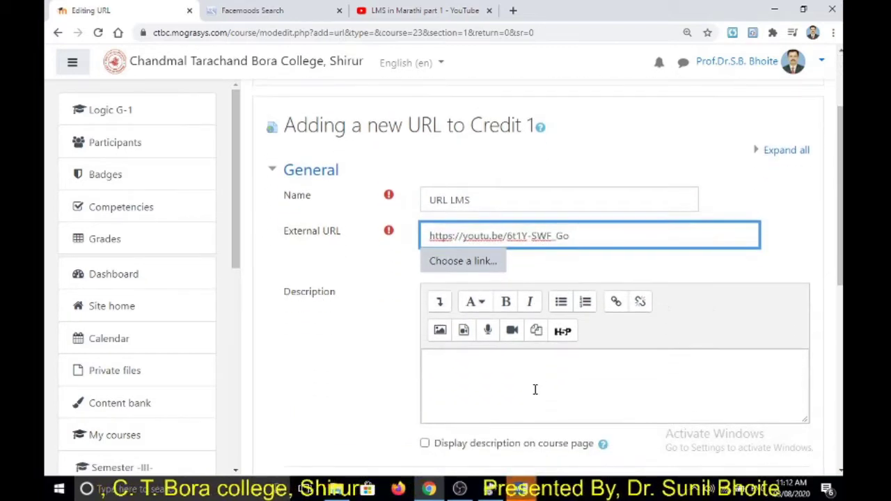
click(494, 379)
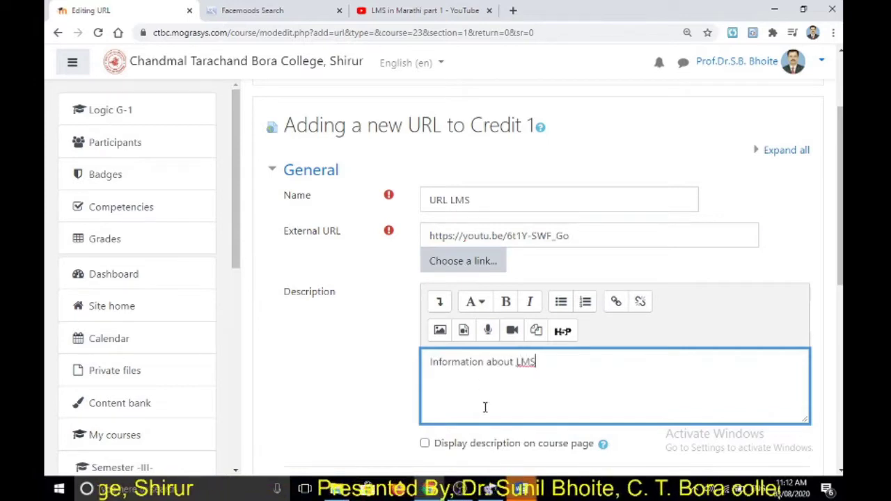
Leave the description hidden on the course page, save the URL resource and return to the course.
scroll(473, 406, down, 2)
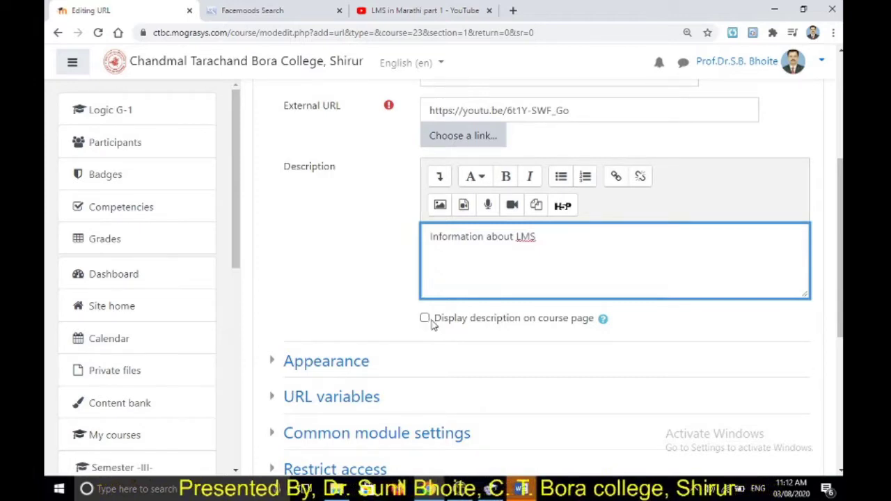
scroll(462, 333, down, 2)
scroll(462, 334, down, 1)
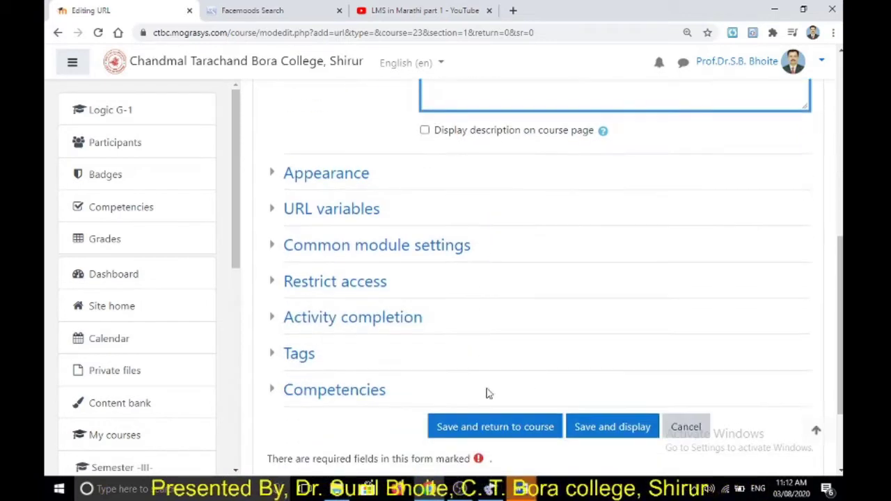
click(489, 435)
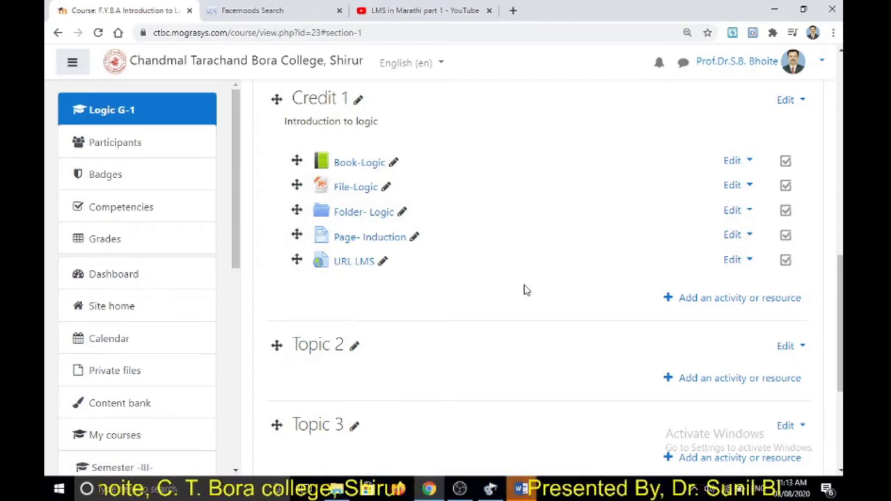
Open the form for a new Book resource in the Credit 1 topic and examine its Appearance settings.
click(719, 306)
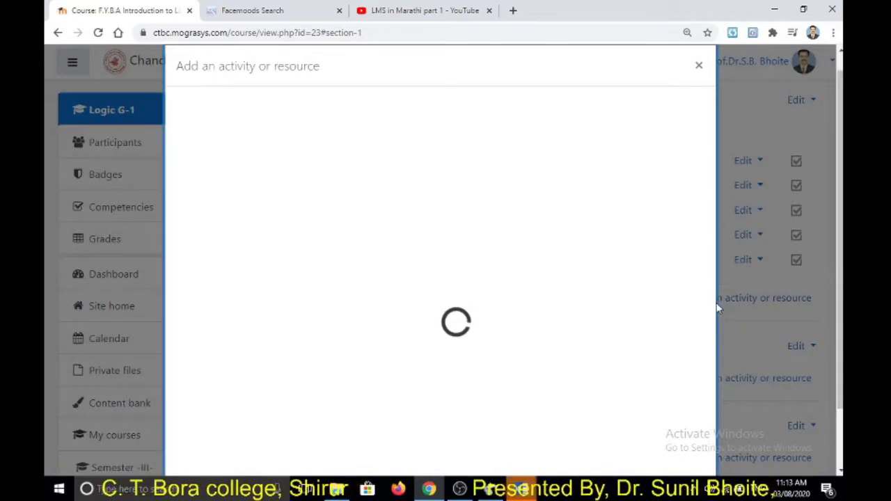
click(306, 153)
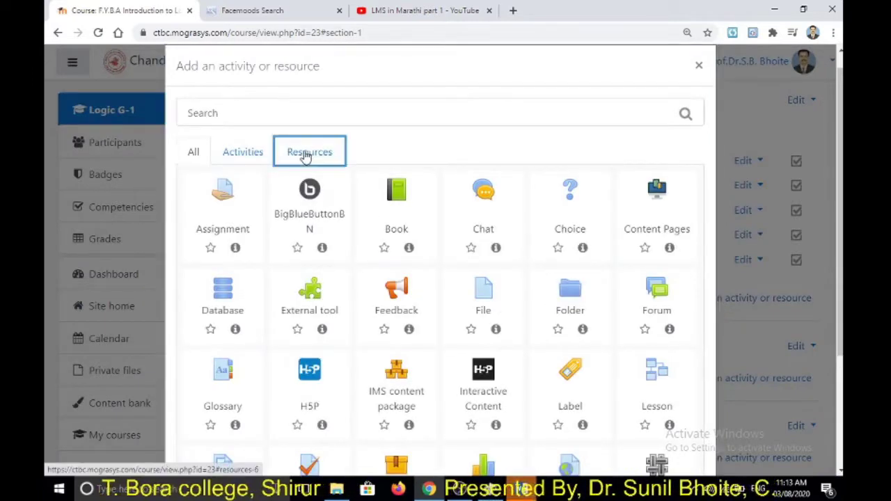
click(228, 203)
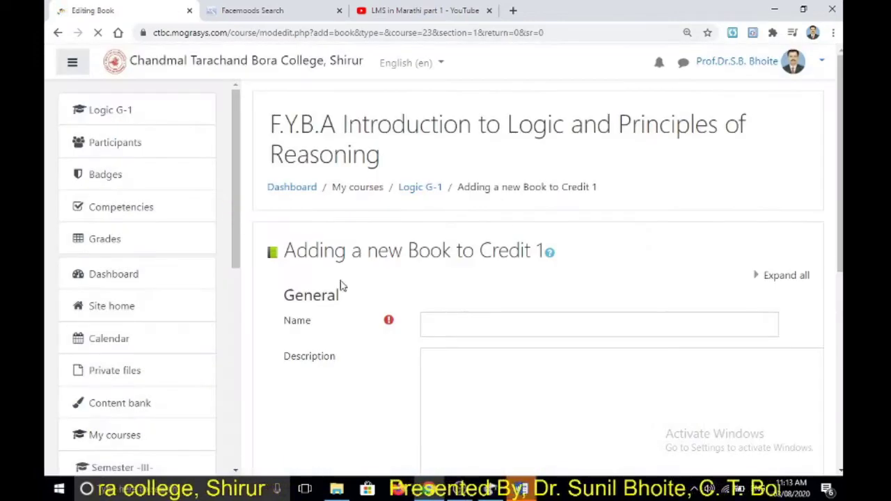
scroll(348, 296, down, 3)
scroll(357, 304, down, 1)
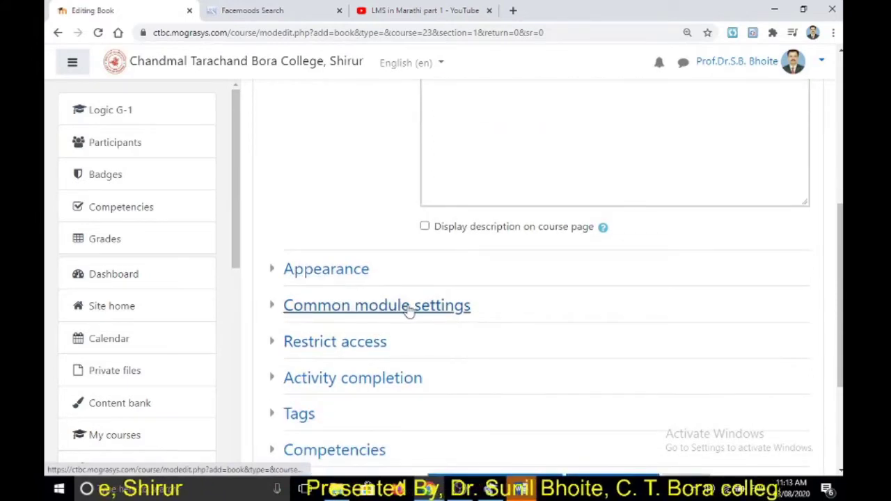
click(330, 277)
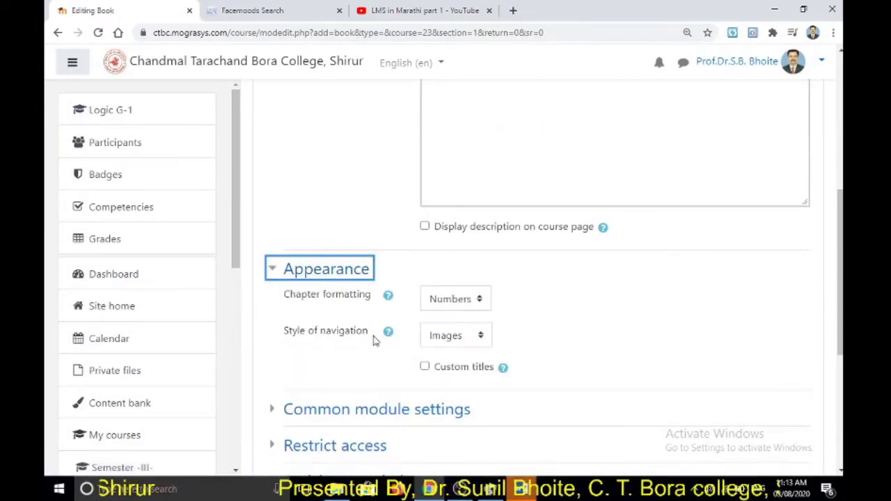
click(341, 273)
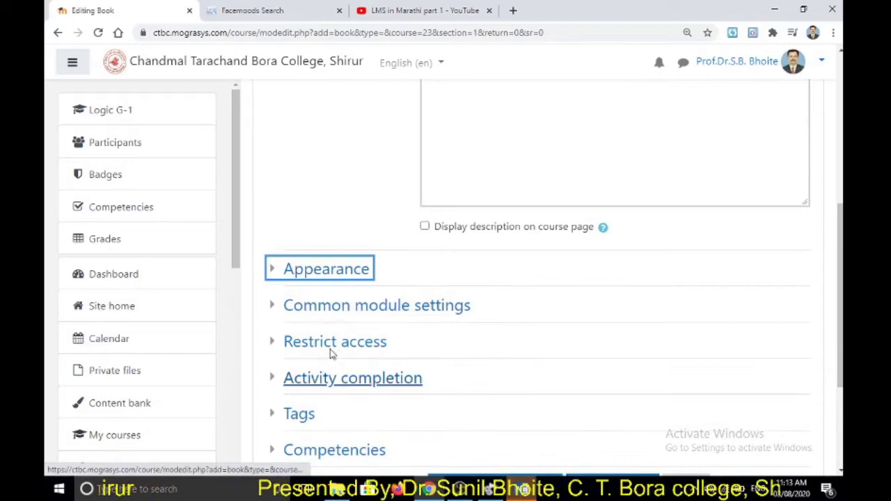
Examine the Common module settings, Restrict access, Activity completion, Tags and Competencies sections of the new Book form.
click(335, 313)
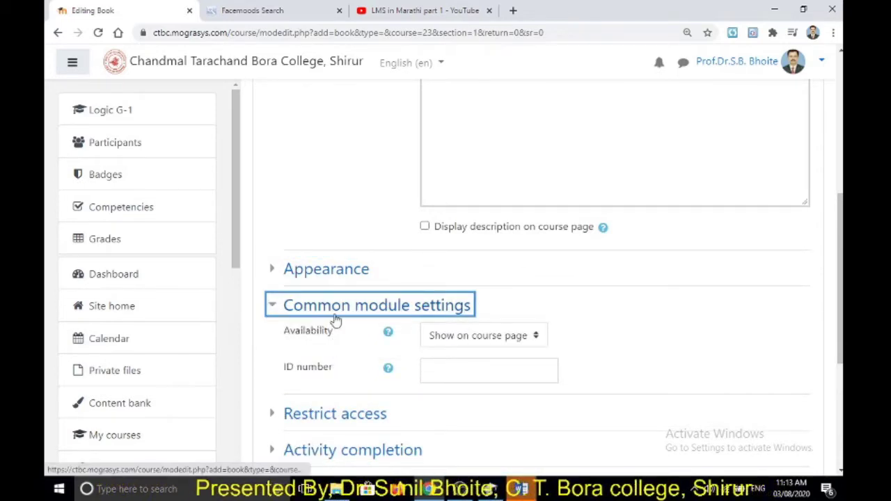
click(334, 311)
click(334, 348)
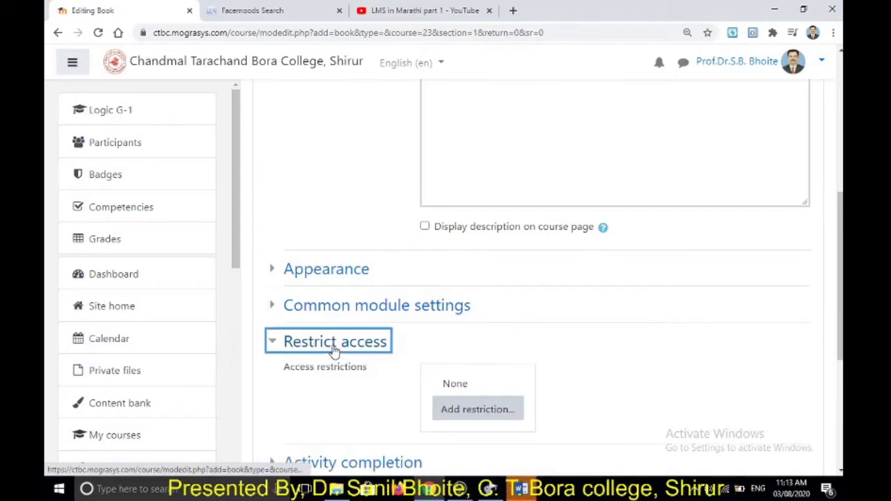
scroll(334, 372, down, 3)
click(355, 221)
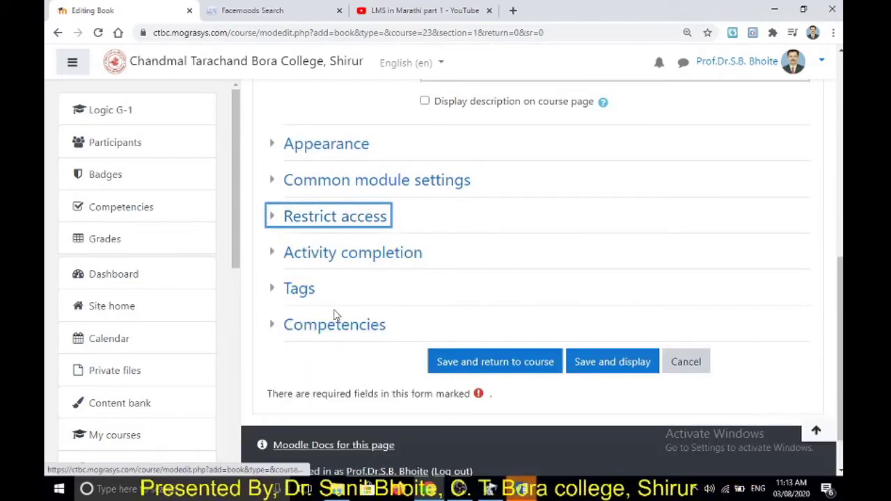
click(330, 257)
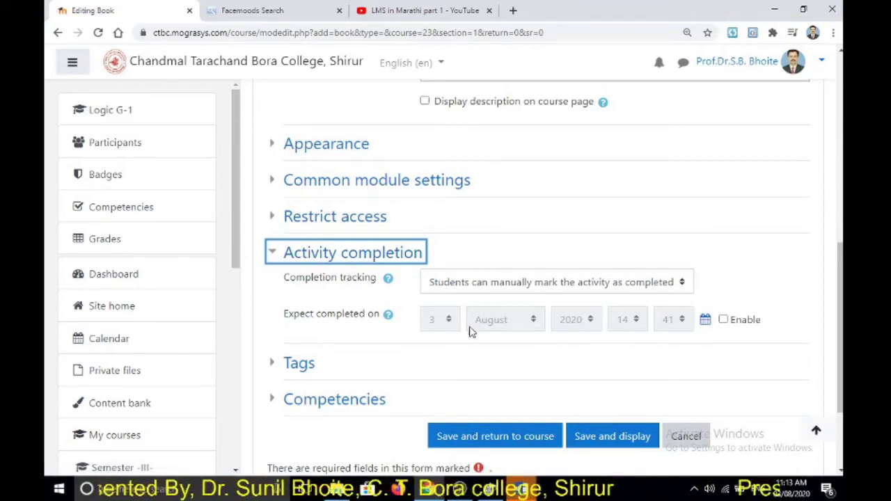
click(387, 260)
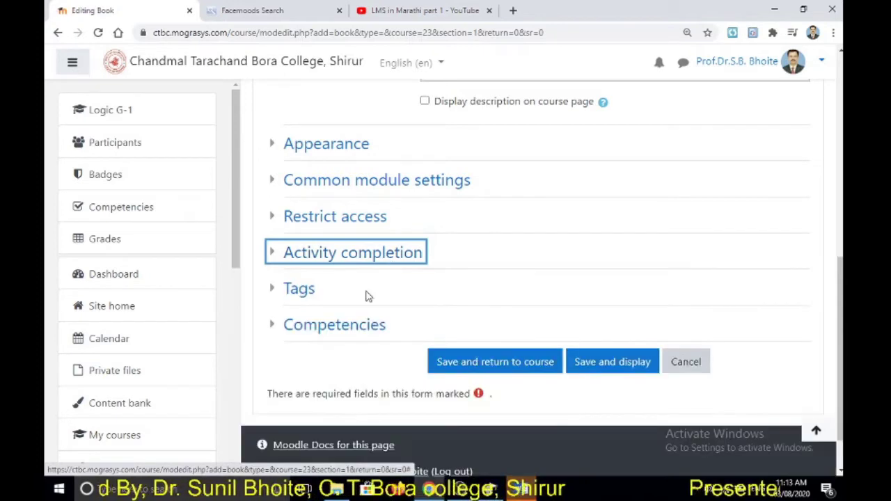
click(296, 295)
click(295, 295)
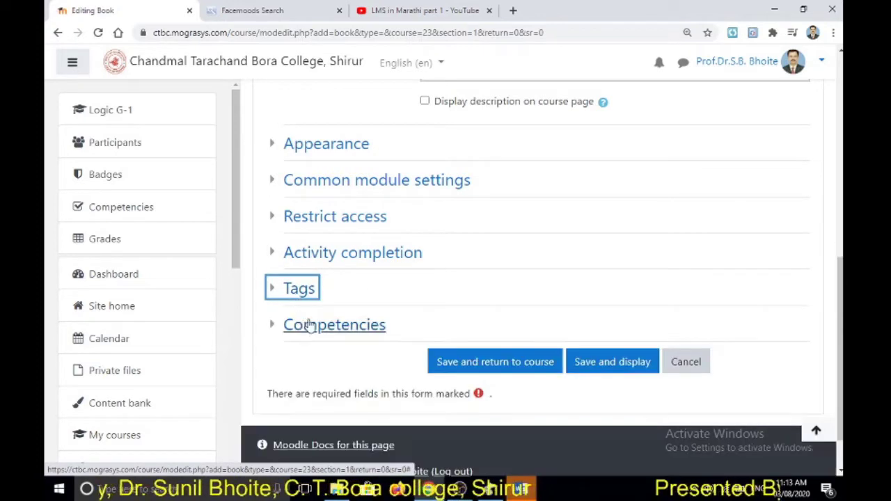
click(354, 330)
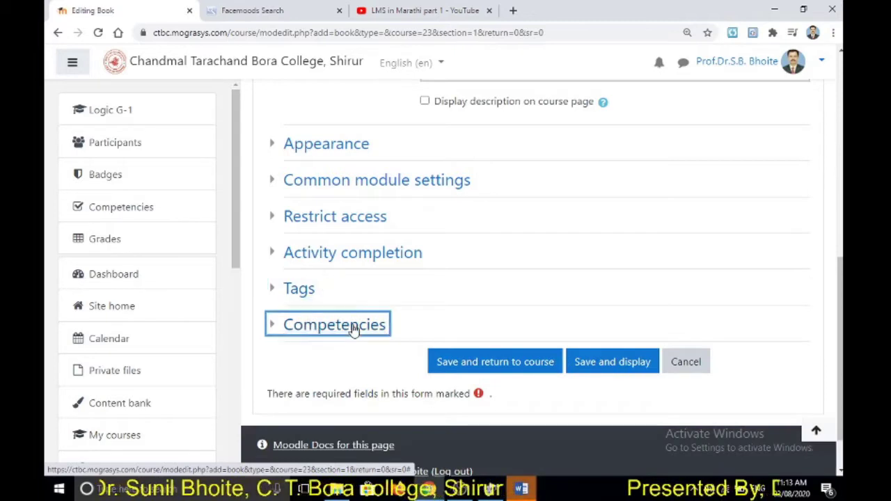
click(353, 330)
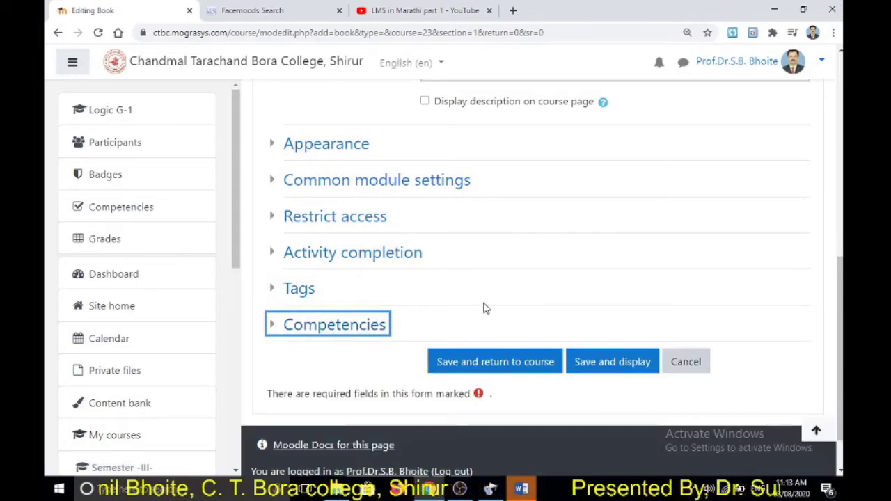
Leave the Book form without saving, return to the Logic G-1 course and turn editing off.
scroll(495, 314, up, 10)
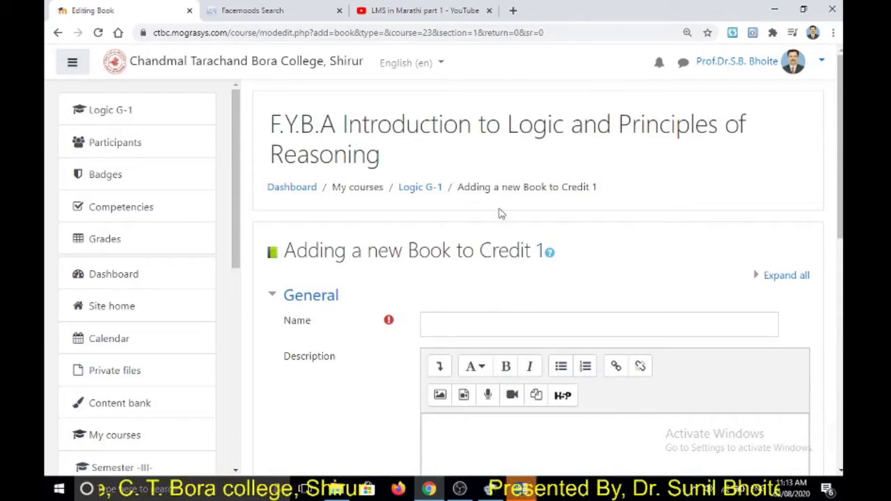
click(433, 192)
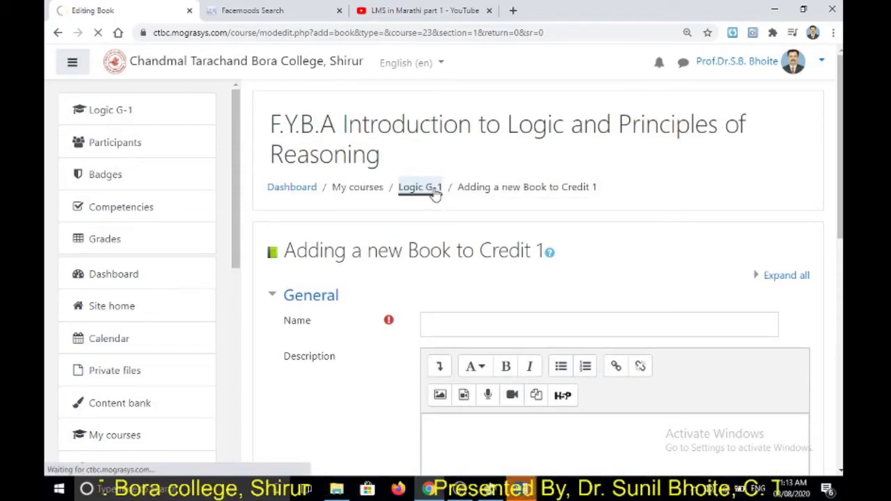
scroll(574, 306, down, 5)
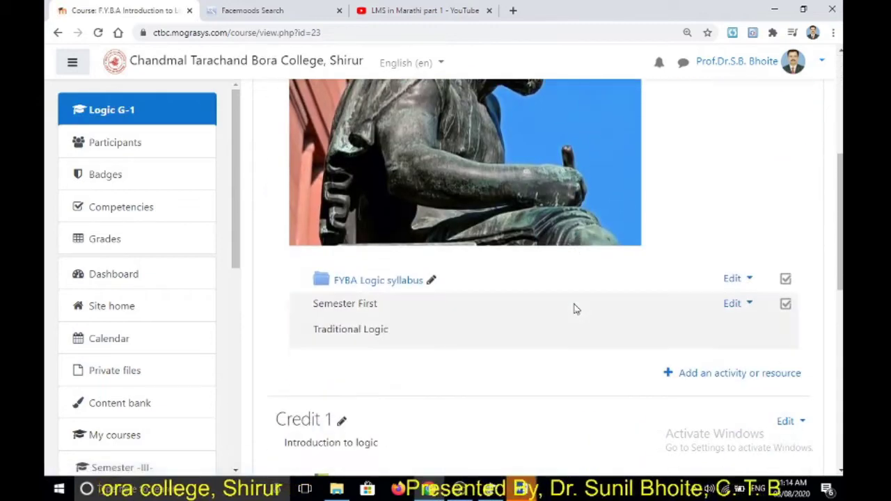
scroll(573, 310, down, 4)
scroll(592, 344, up, 5)
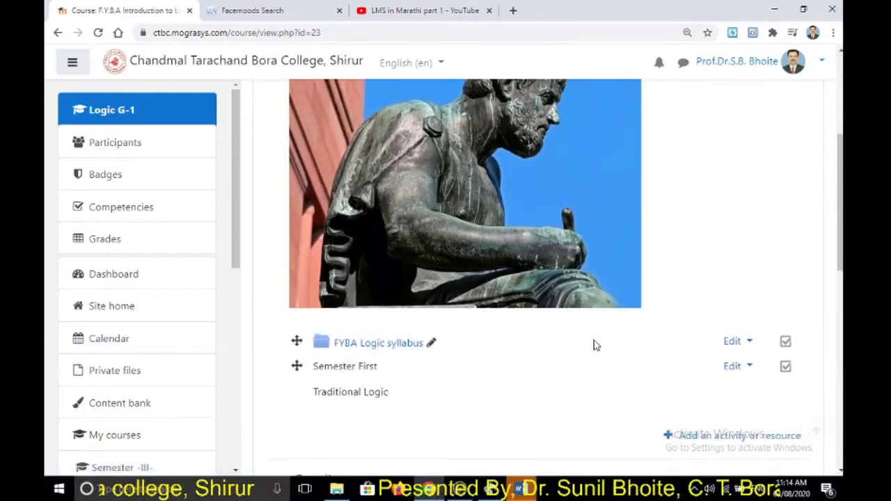
scroll(594, 341, up, 5)
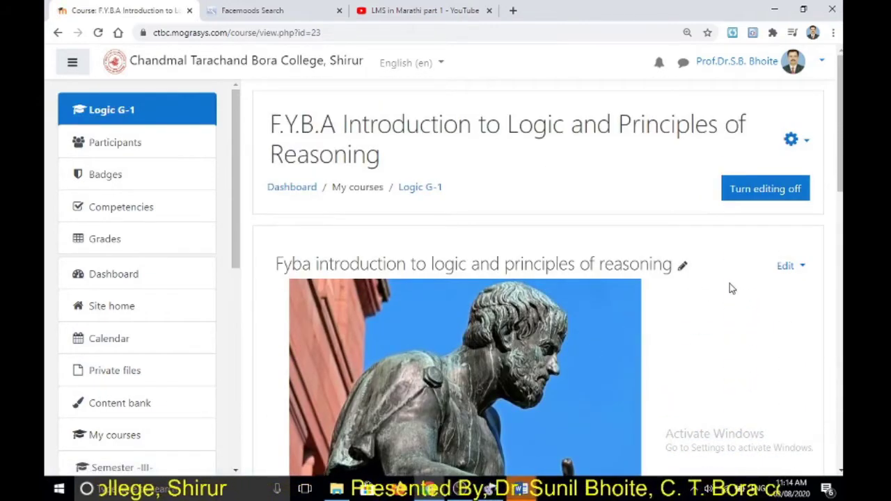
click(777, 200)
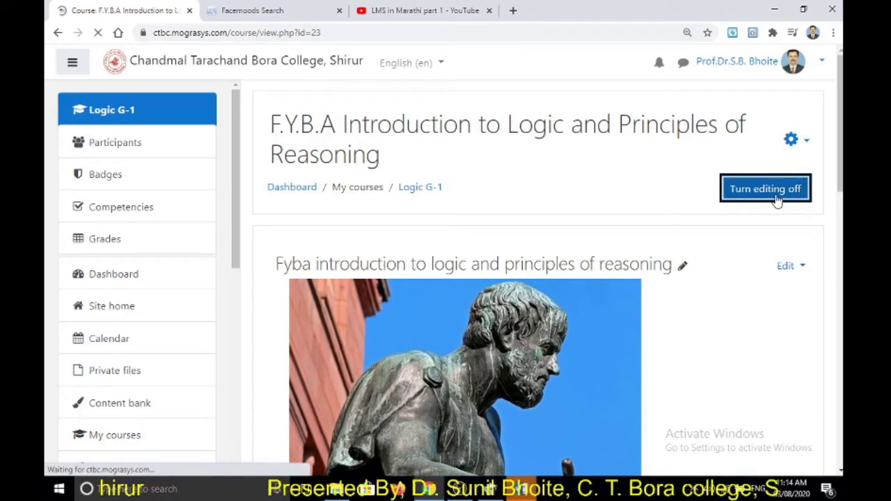
Switch the role in the Logic G-1 course to Student to preview the course.
click(822, 63)
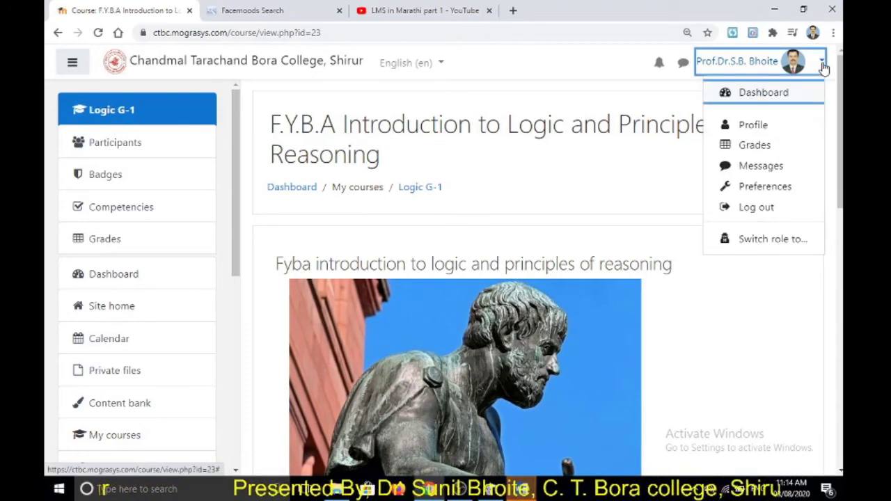
click(783, 251)
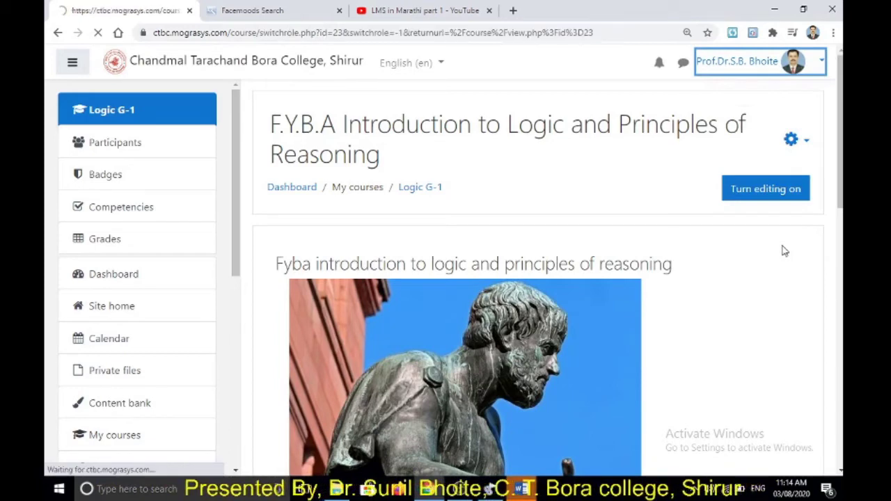
scroll(564, 327, down, 1)
scroll(563, 325, down, 1)
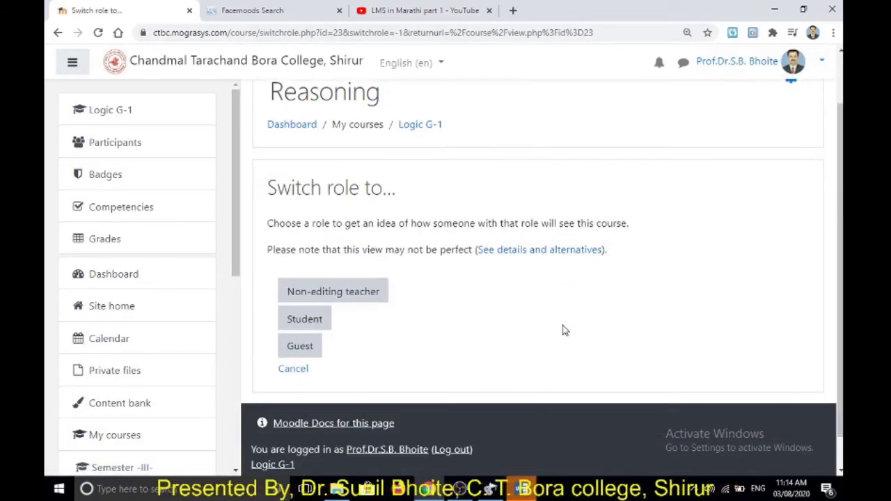
click(315, 324)
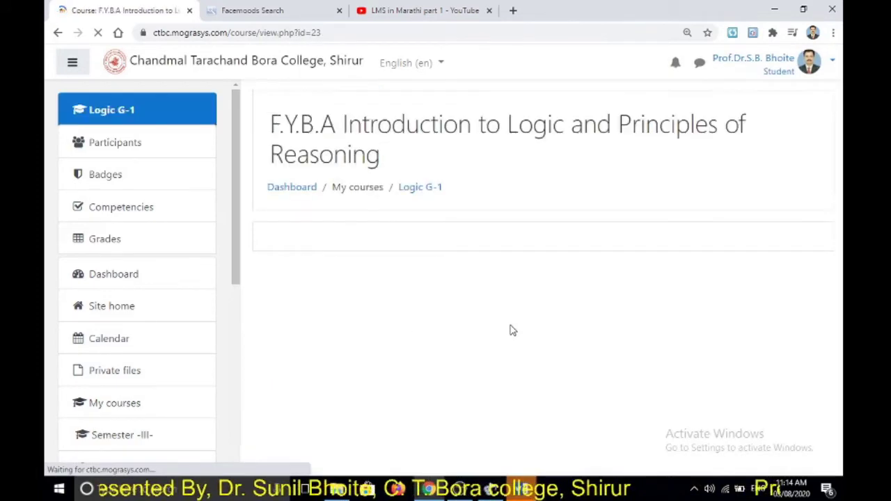
Review the Credit 1 resources as a student, view the contents of Folder- Logic and return to the Credit 1 topic.
scroll(511, 327, down, 4)
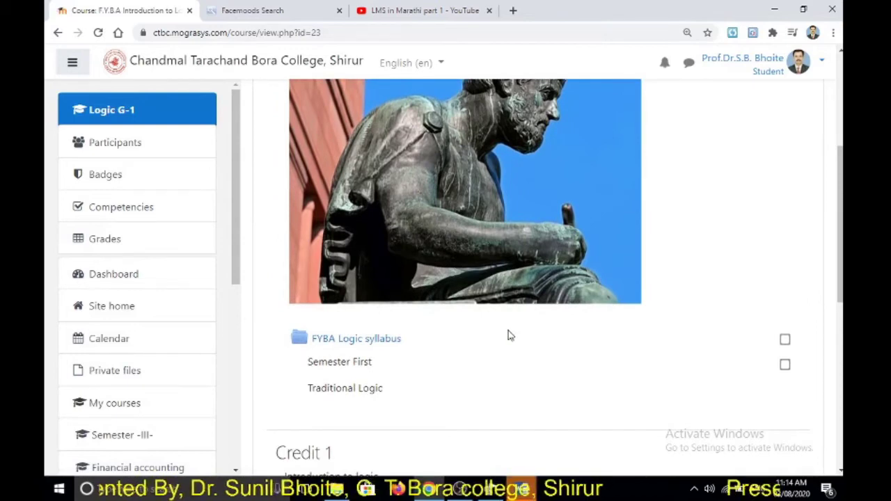
scroll(511, 335, down, 2)
scroll(509, 335, down, 2)
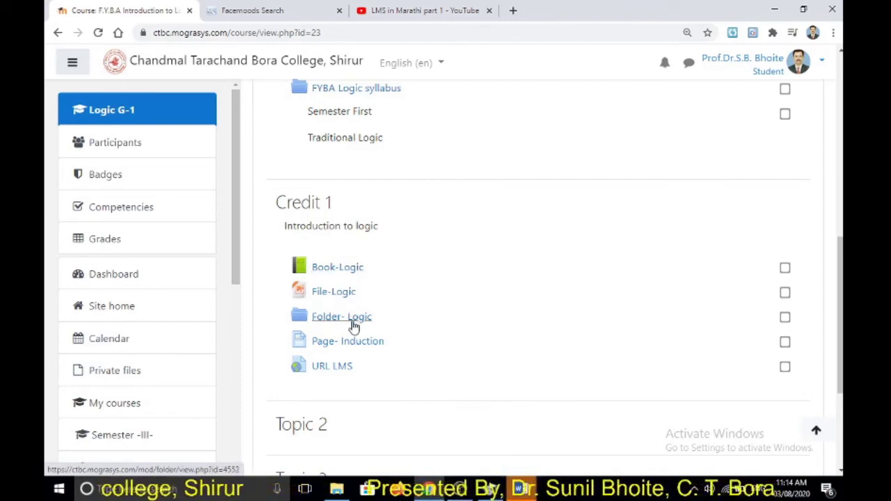
click(318, 322)
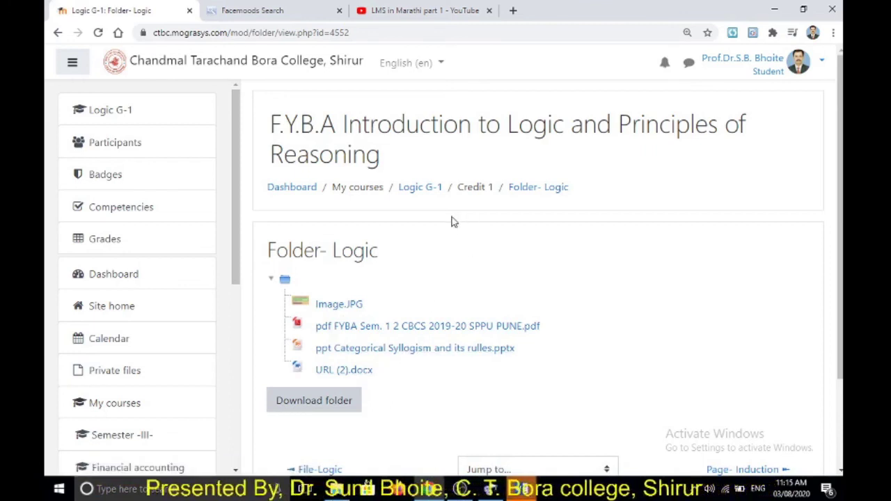
click(420, 187)
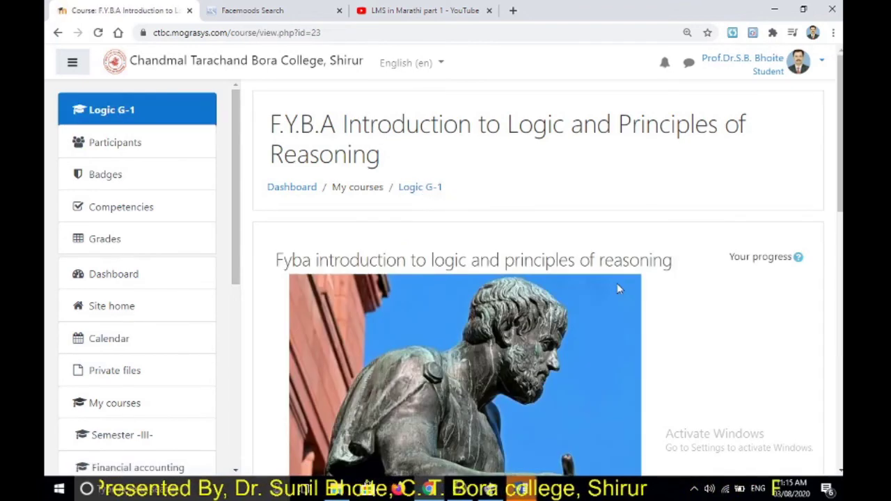
scroll(619, 292, down, 9)
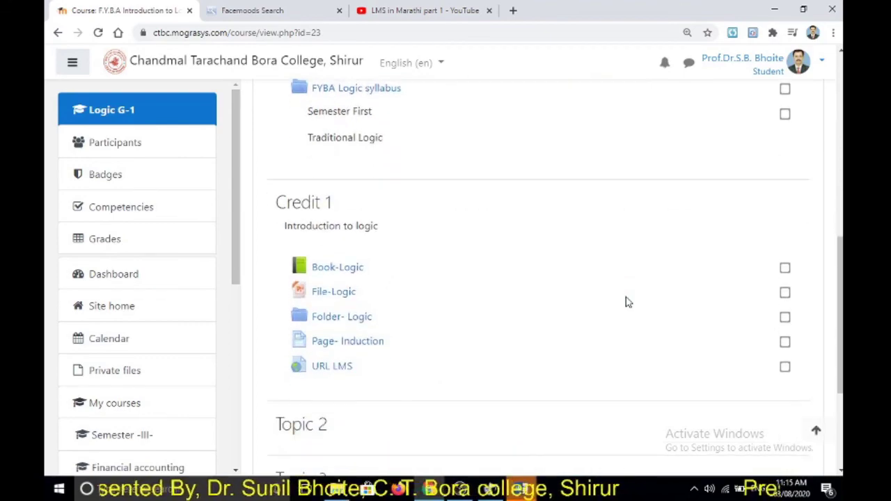